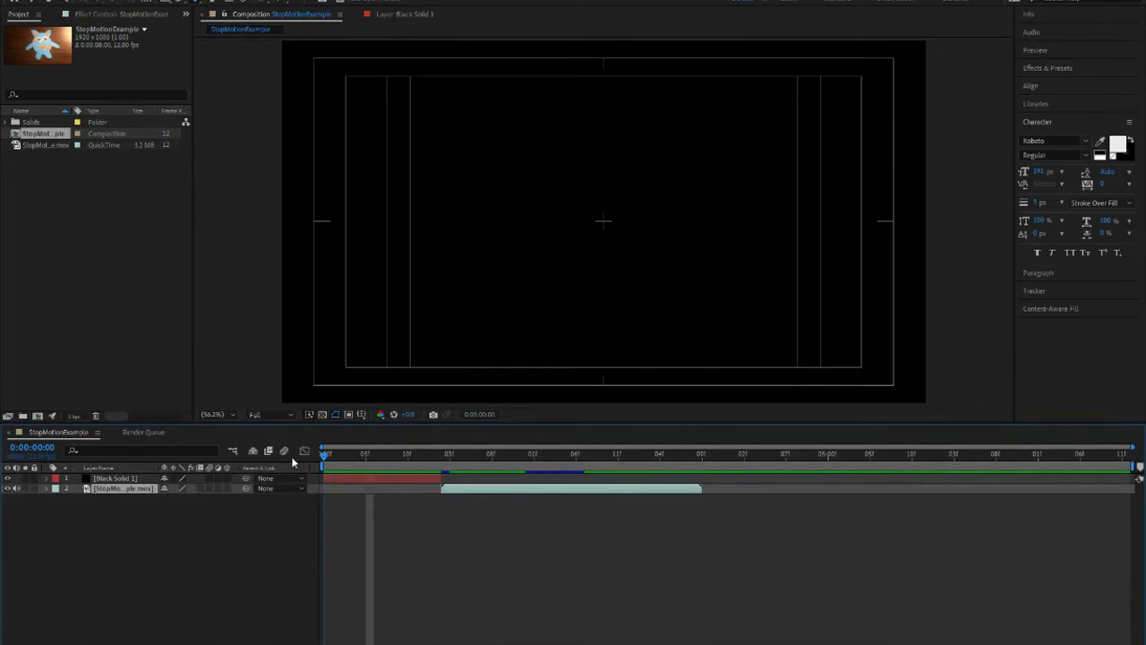
# - Extend Black Solid 1 to about 0:00:02:09 and start StopMotionExample.mov where it ends
pyautogui.click(116, 480)
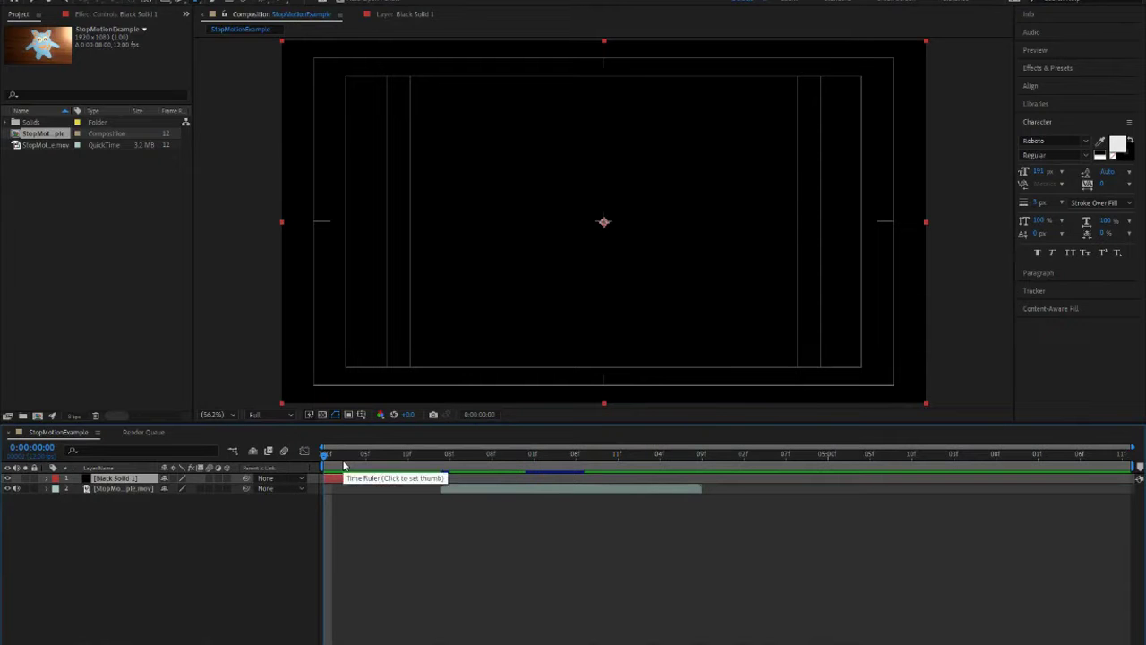
pyautogui.press('space')
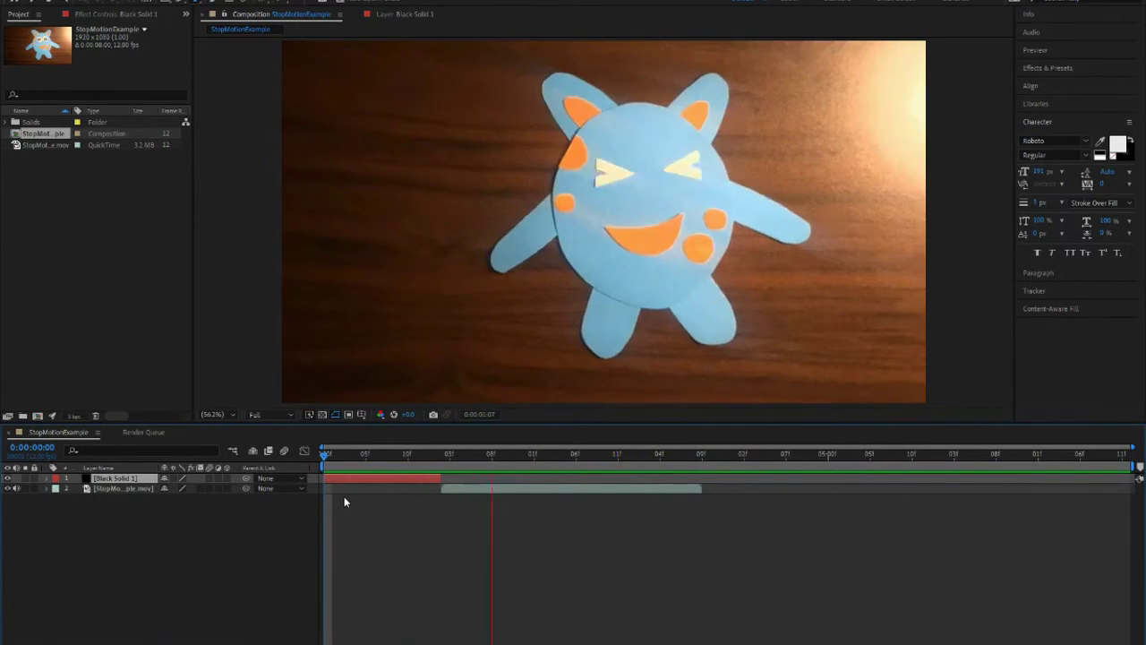
pyautogui.click(407, 455)
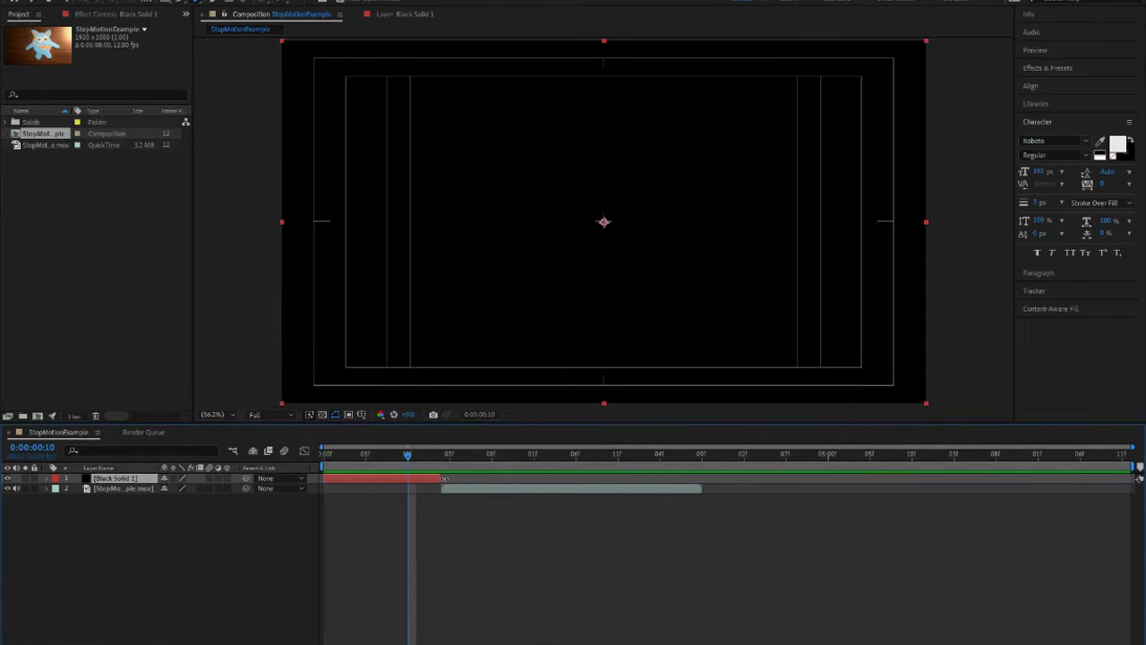
pyautogui.moveTo(443, 478); pyautogui.dragTo(534, 479)
pyautogui.moveTo(447, 488); pyautogui.dragTo(540, 488)
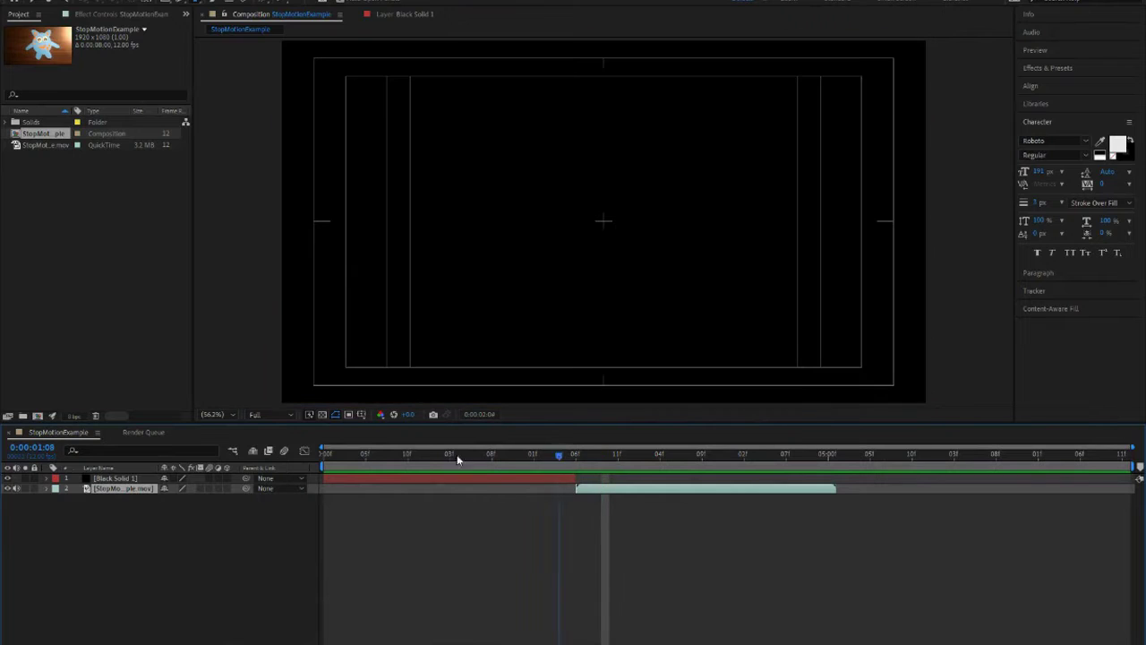
pyautogui.moveTo(457, 459); pyautogui.dragTo(276, 465)
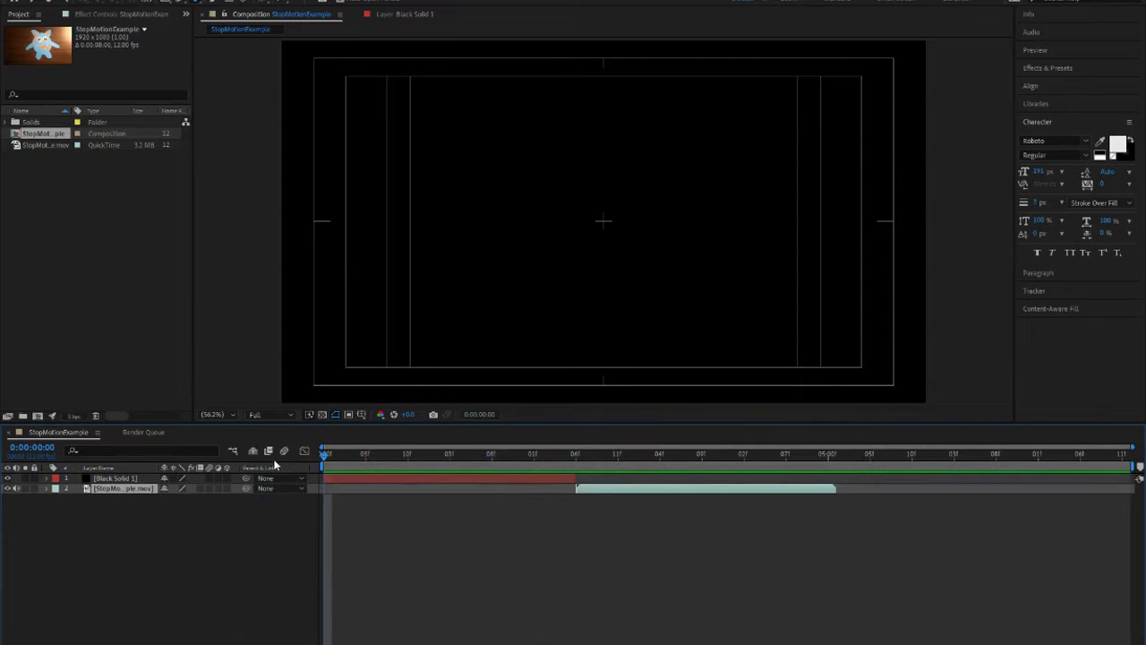
pyautogui.click(123, 478)
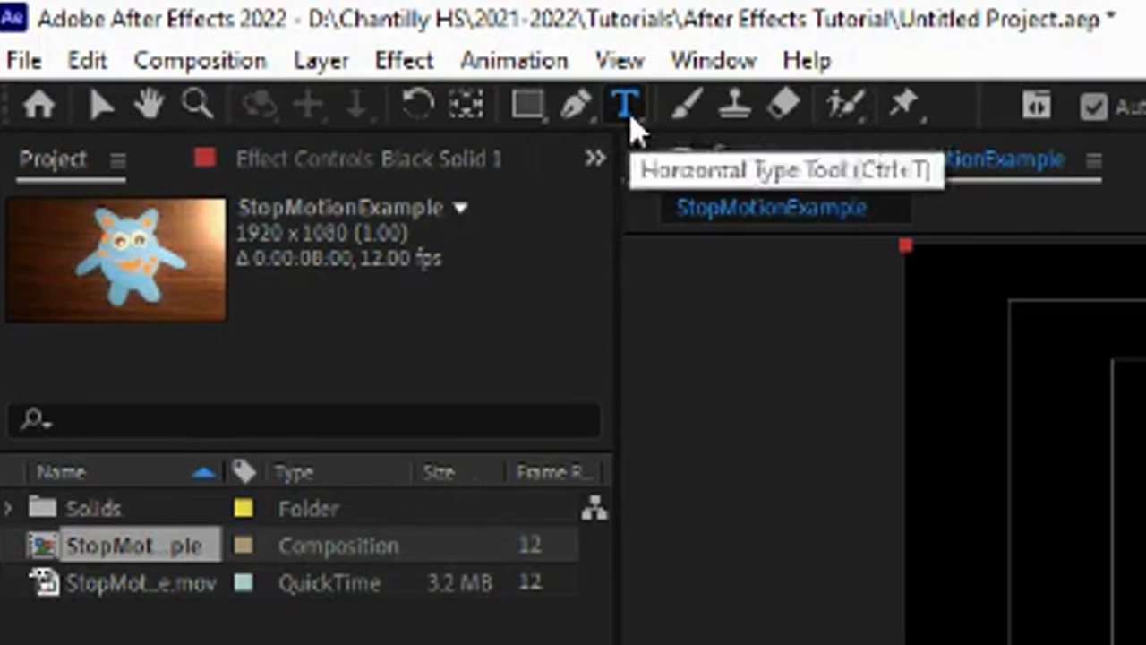
# - Add a white 'The Title' text layer in the composition viewer
pyautogui.click(1145, 644)
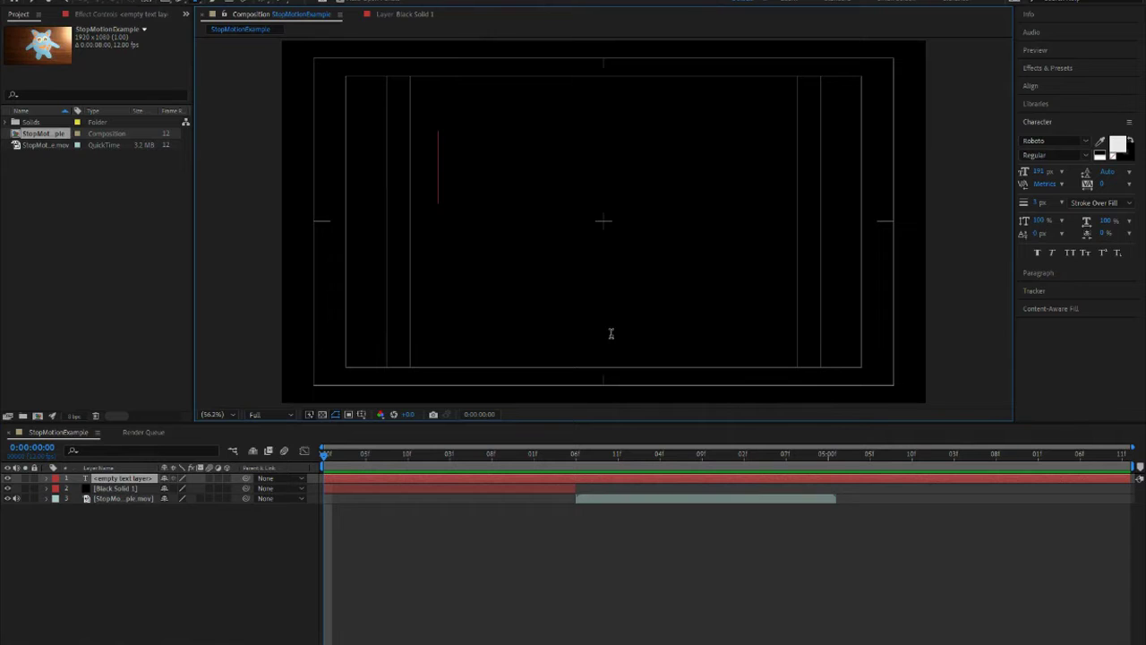
pyautogui.write('The')
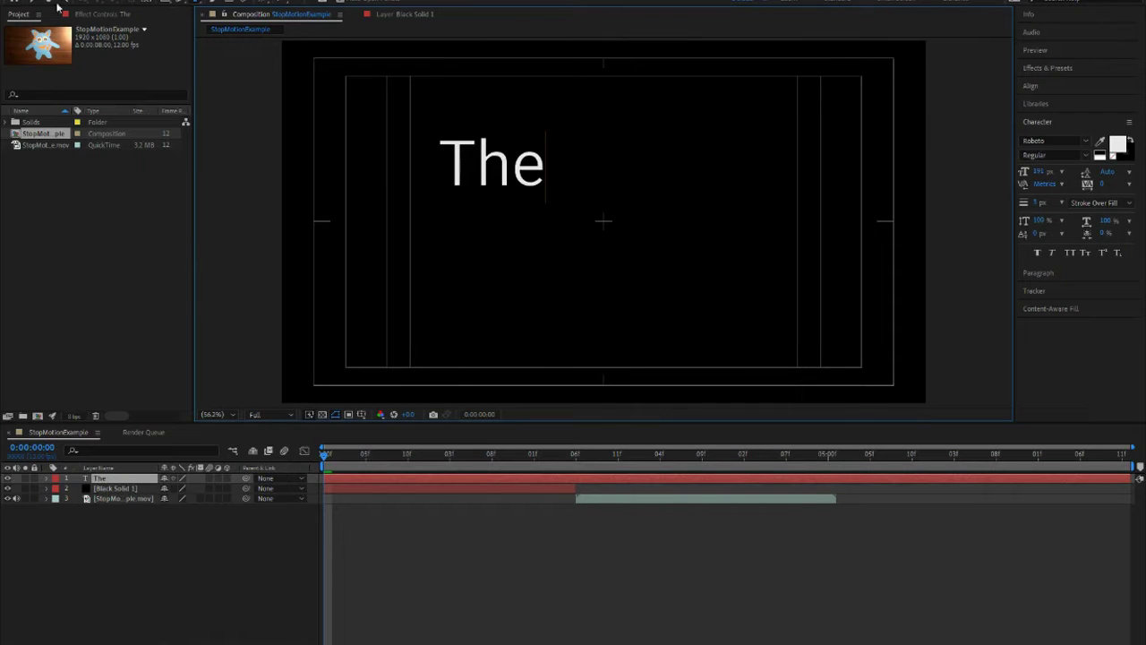
pyautogui.write(' Title')
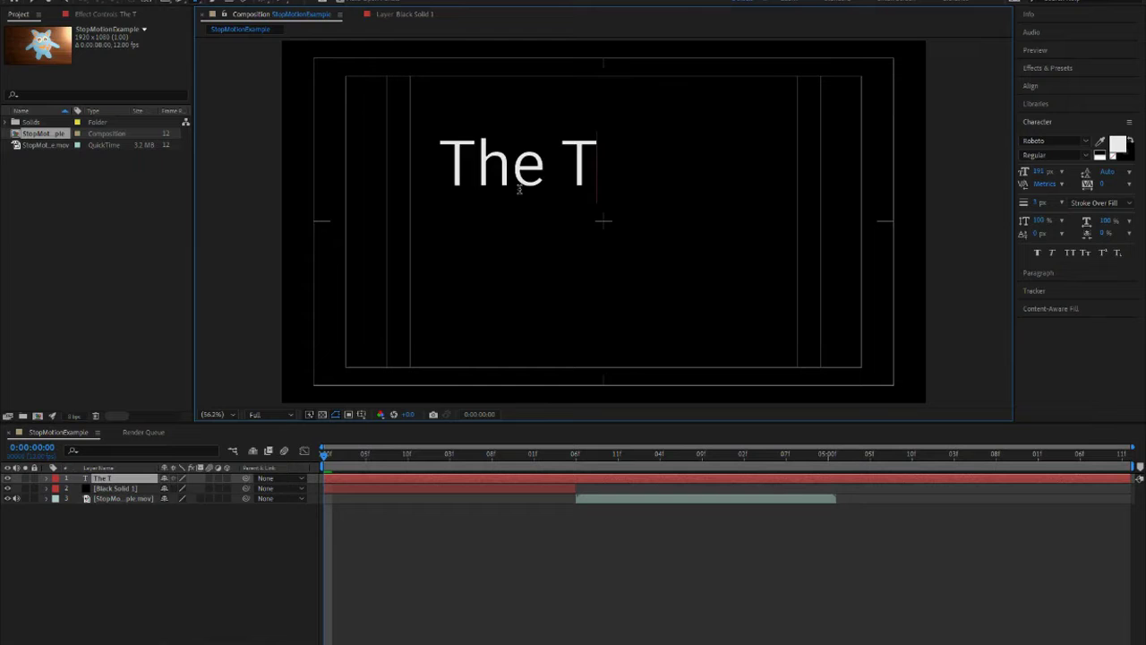
pyautogui.click(51, 5)
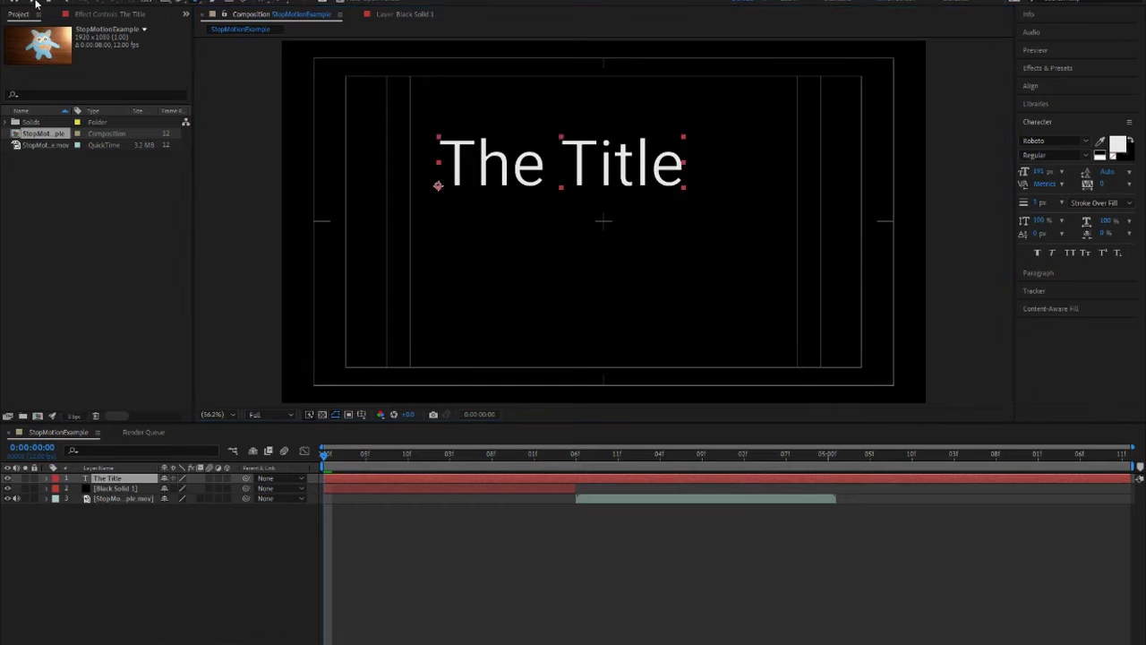
# - Centre the title and set its font to Javanese Text at 164 px
pyautogui.moveTo(609, 173); pyautogui.dragTo(654, 229)
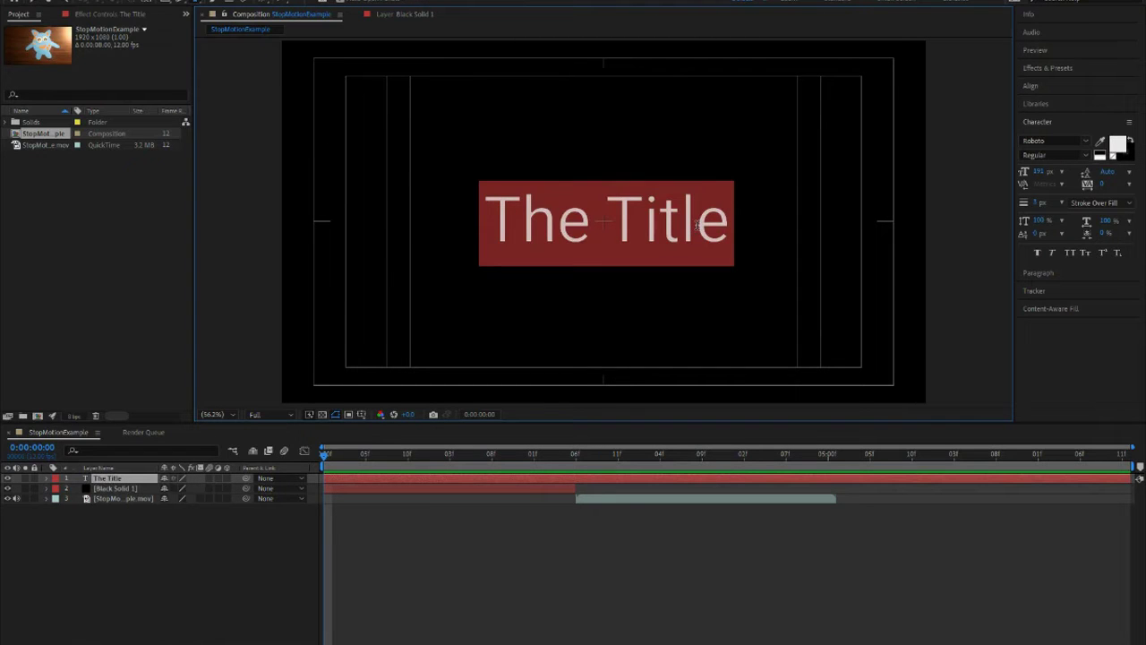
pyautogui.click(1092, 142)
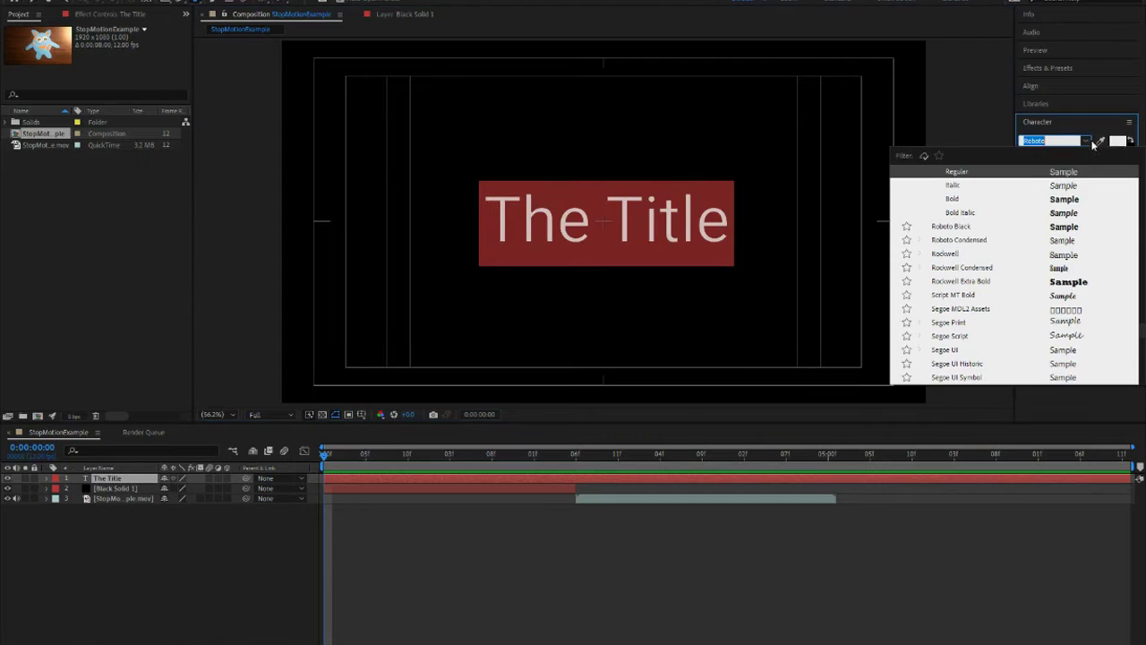
pyautogui.scroll(5, 965, 341)
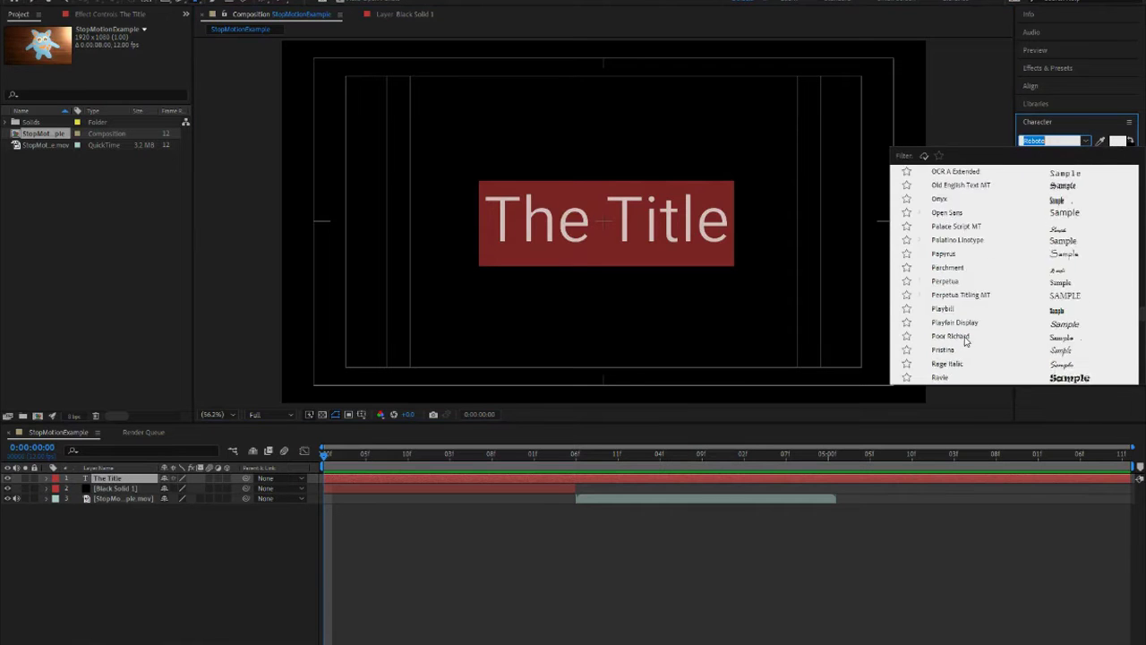
pyautogui.scroll(10, 966, 340)
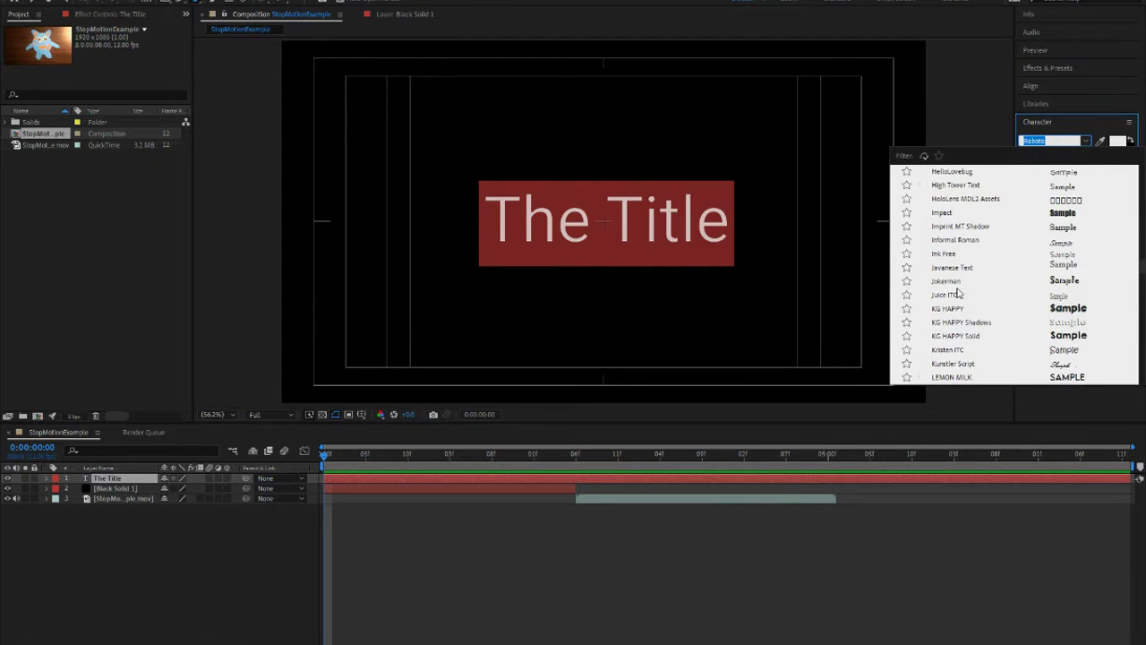
pyautogui.click(966, 267)
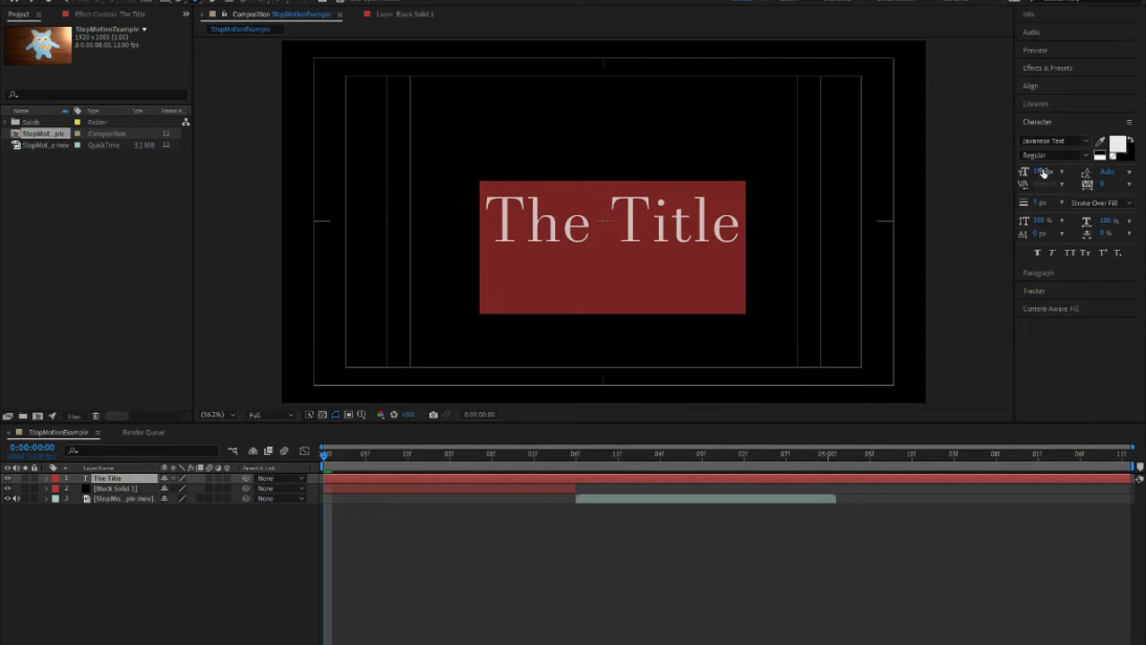
pyautogui.moveTo(1039, 171); pyautogui.dragTo(1023, 171)
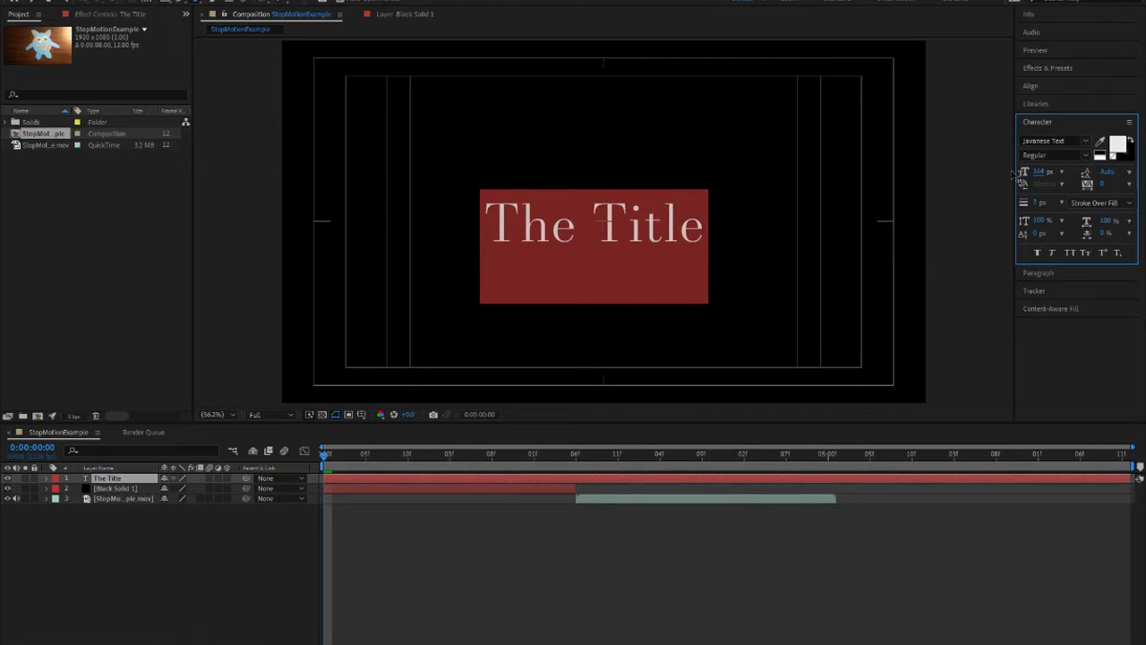
# - Colour the title text blue (#1653D0)
pyautogui.click(1110, 149)
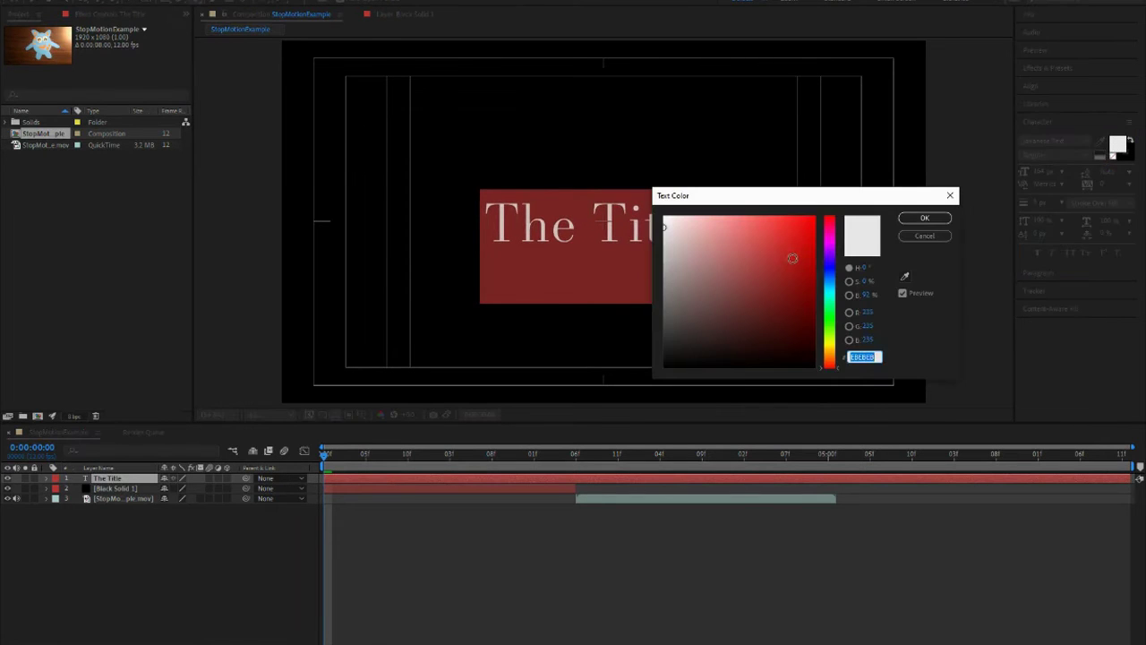
pyautogui.click(792, 258)
pyautogui.click(782, 309)
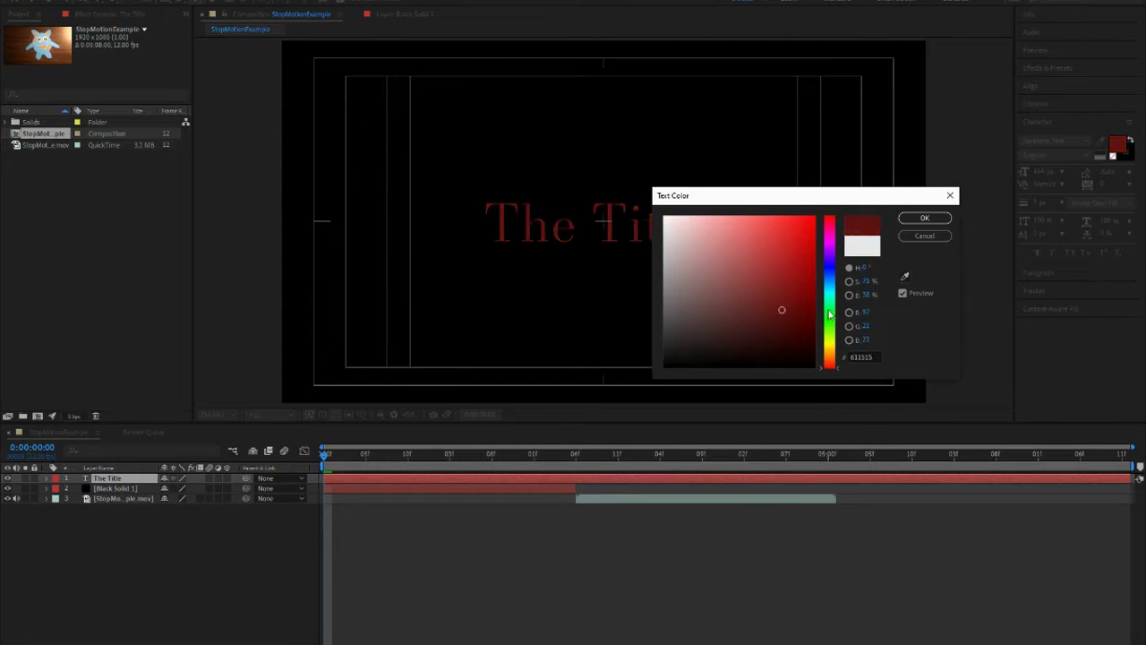
pyautogui.click(831, 280)
pyautogui.click(794, 255)
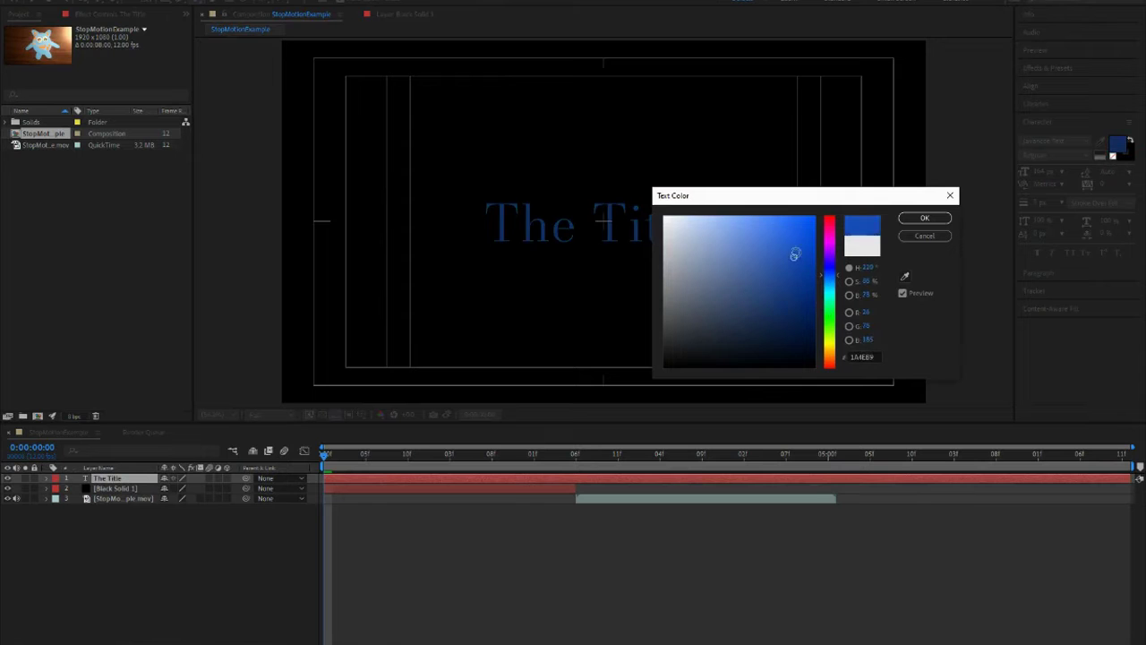
pyautogui.click(925, 218)
pyautogui.click(282, 274)
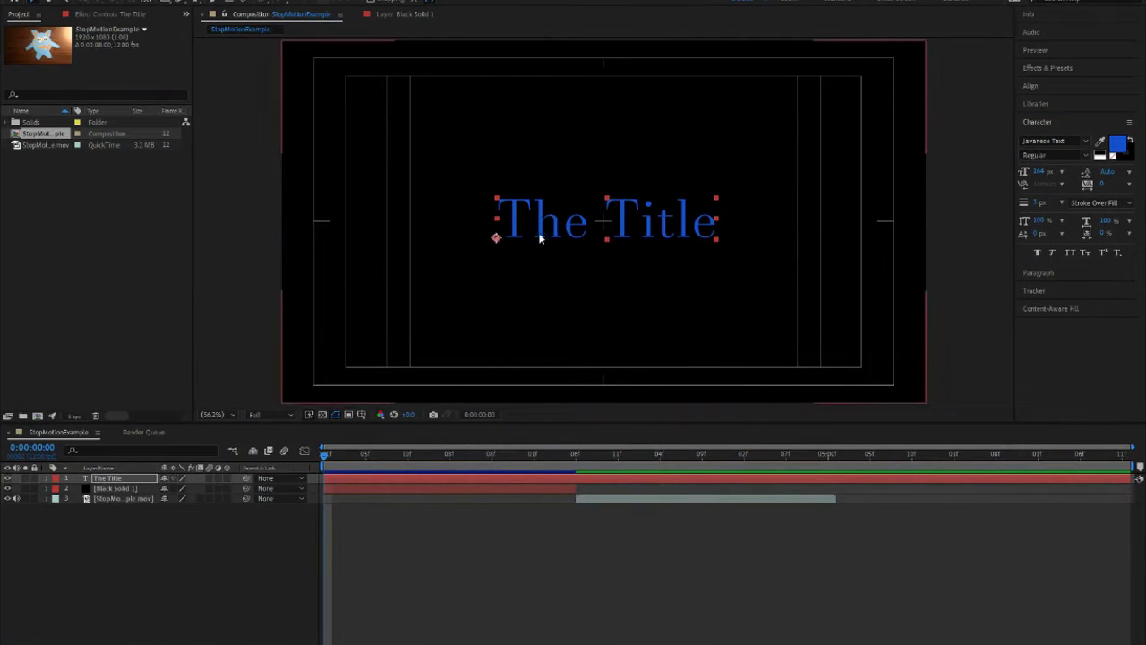
# - Expand The Title's Text and Transform properties and move it to position 631.6, 592.8
pyautogui.click(35, 1)
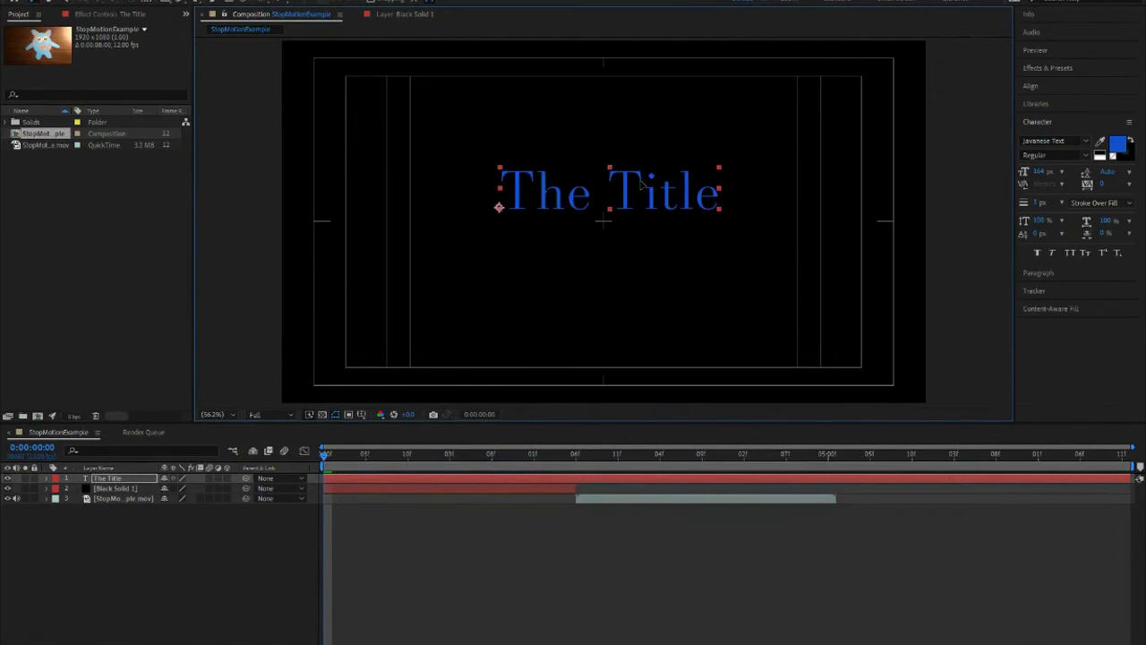
pyautogui.moveTo(641, 182); pyautogui.dragTo(638, 228)
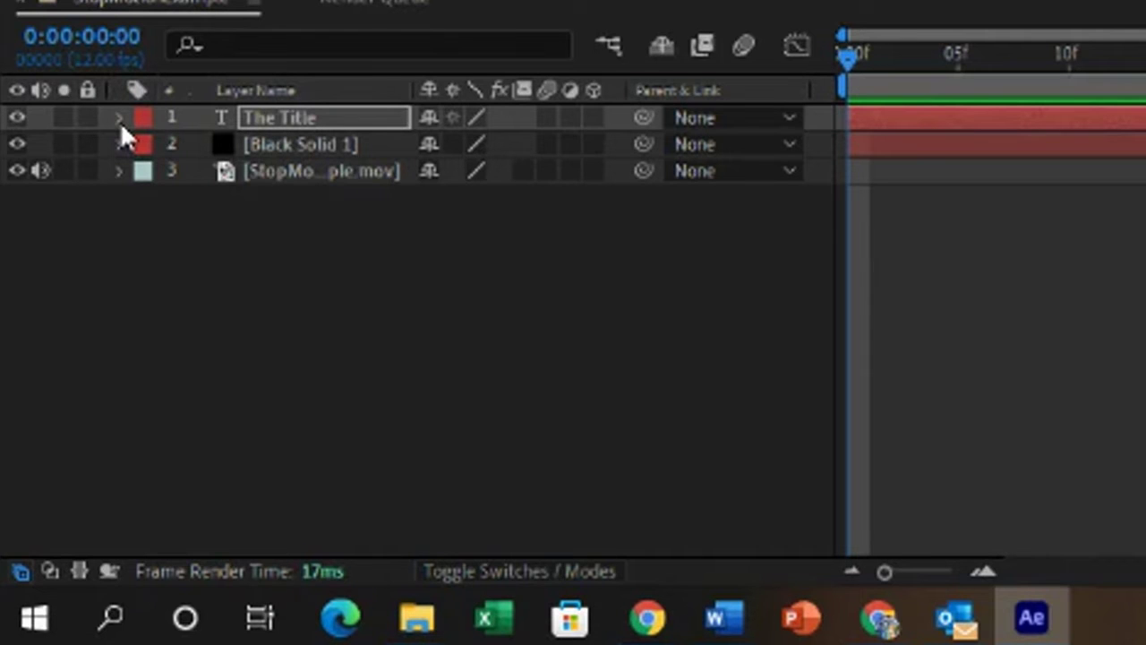
pyautogui.click(45, 478)
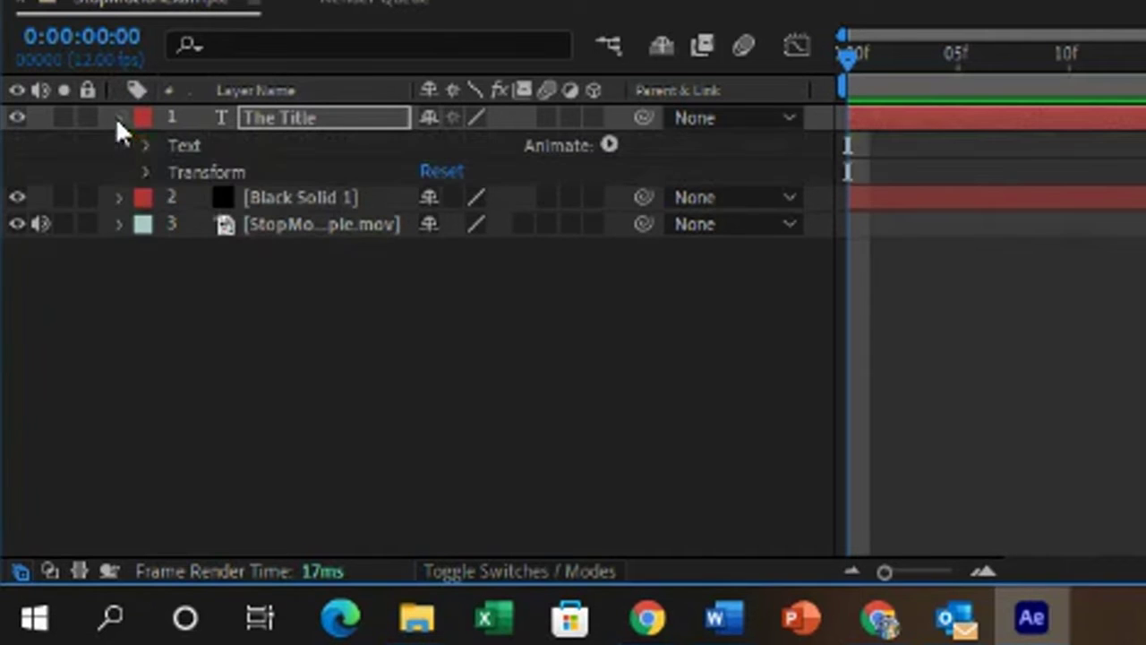
pyautogui.click(118, 198)
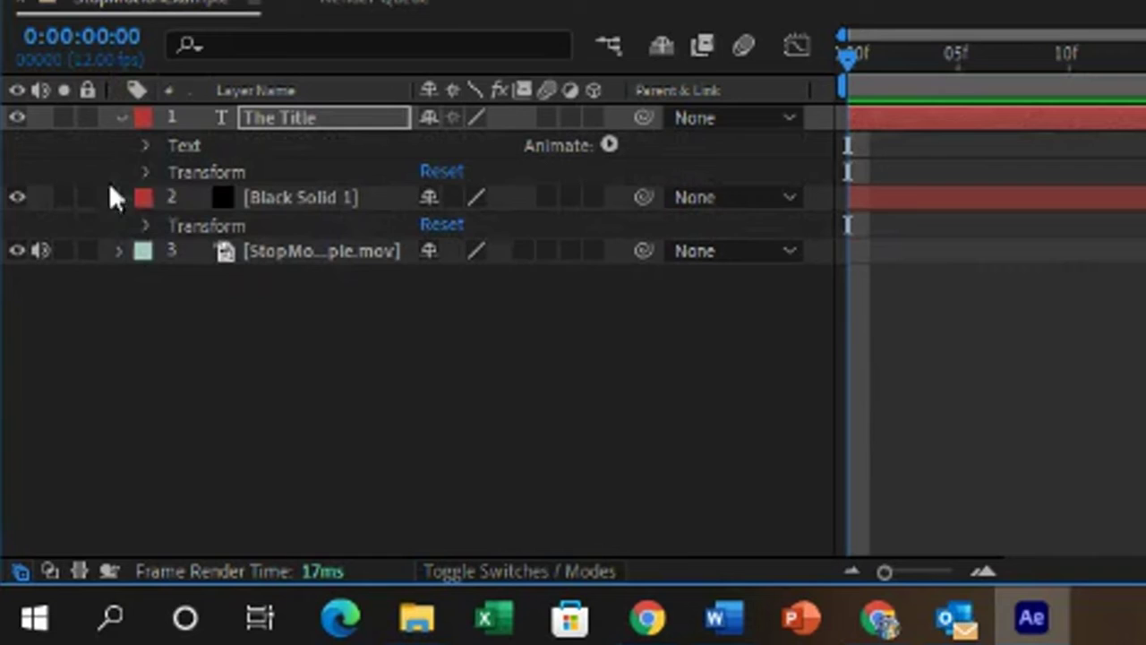
pyautogui.click(145, 146)
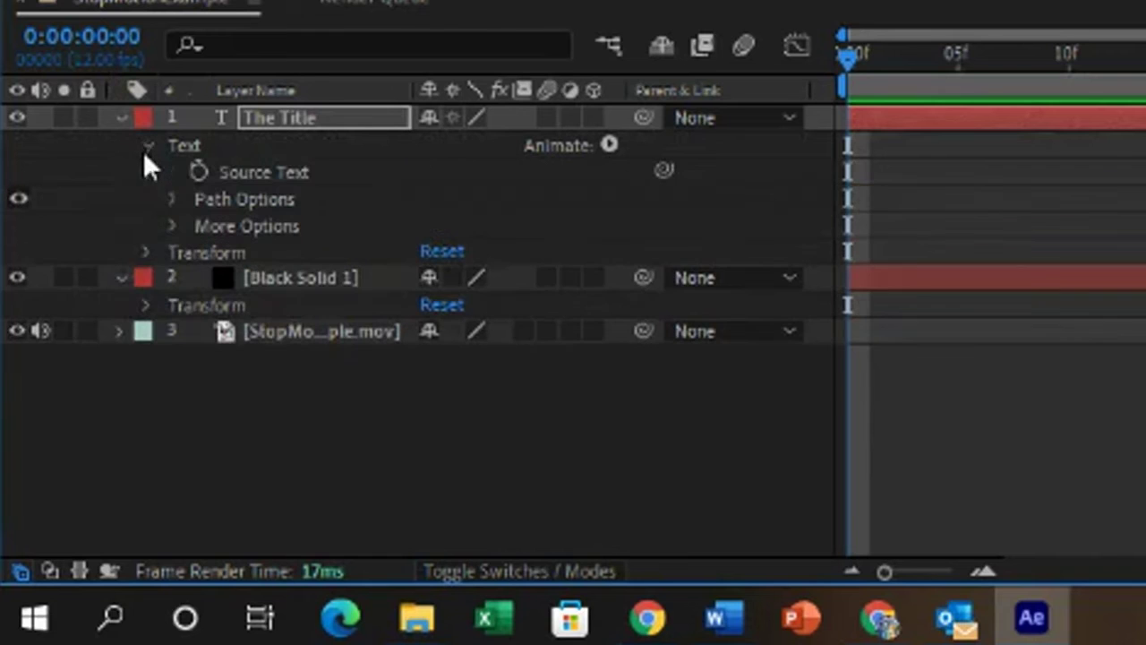
pyautogui.click(145, 253)
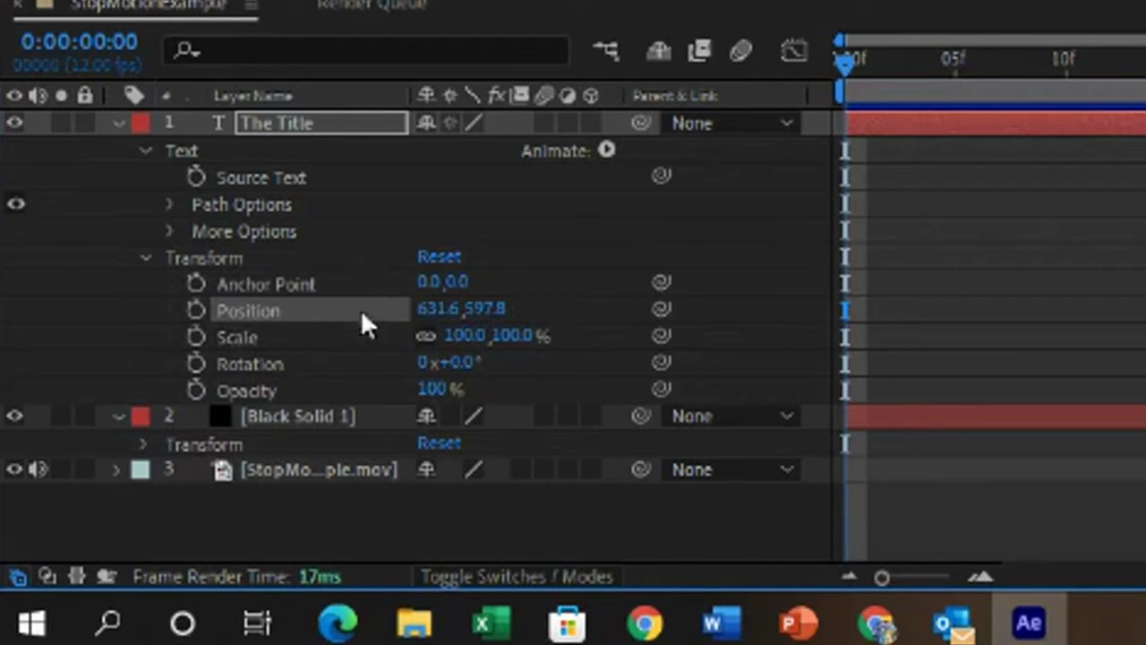
pyautogui.moveTo(473, 319); pyautogui.dragTo(582, 310)
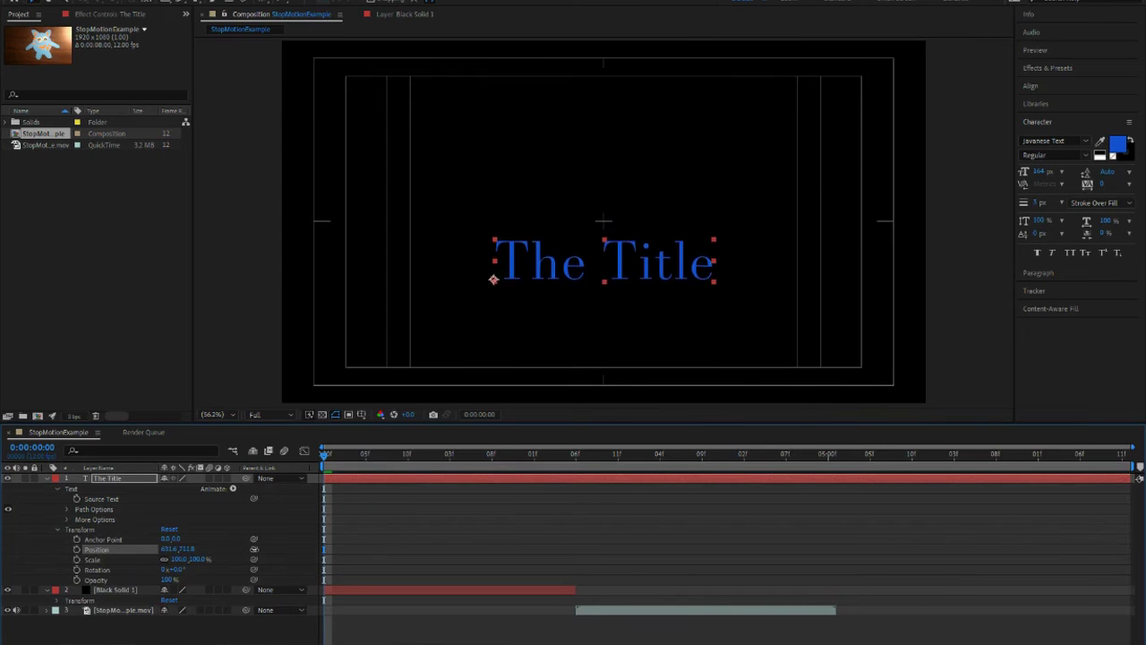
pyautogui.moveTo(192, 548); pyautogui.dragTo(171, 563)
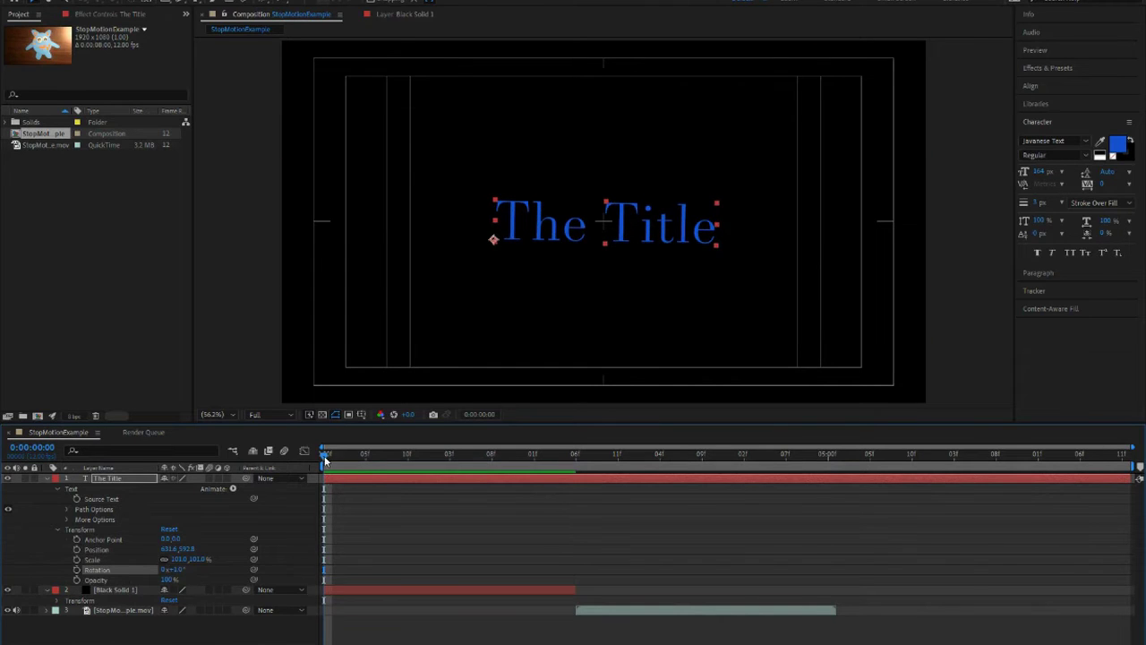
# - Trim The Title layer's out point to 0:00:02:06, matching the black solid
pyautogui.moveTo(395, 460); pyautogui.dragTo(626, 482)
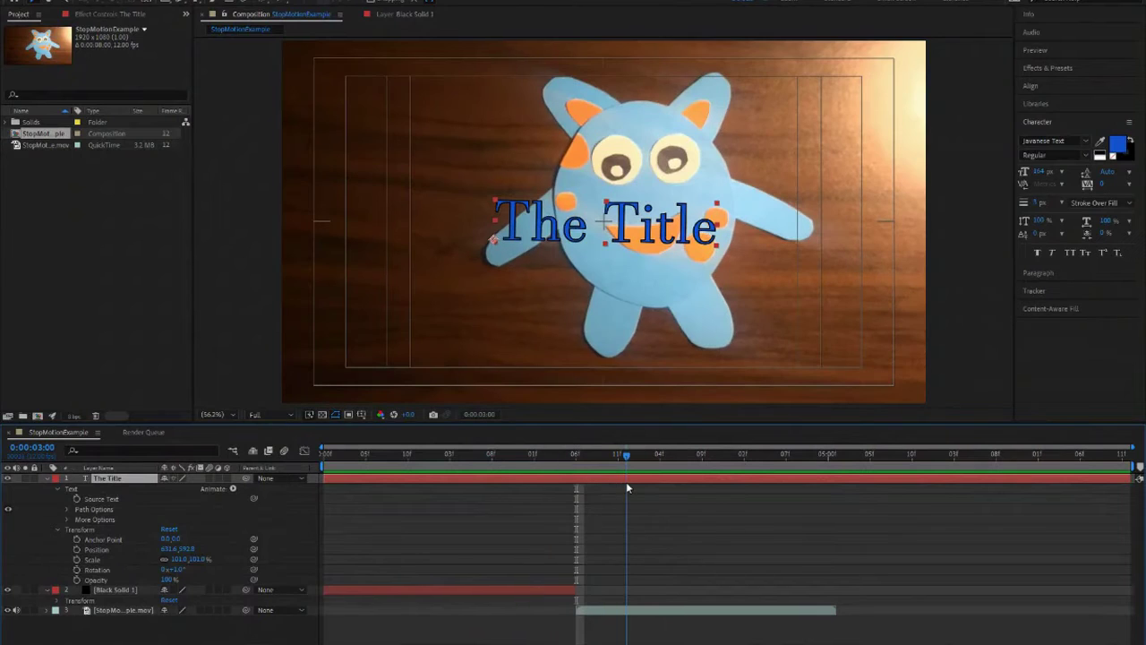
pyautogui.click(58, 490)
pyautogui.hotkey('ctrl', '`')
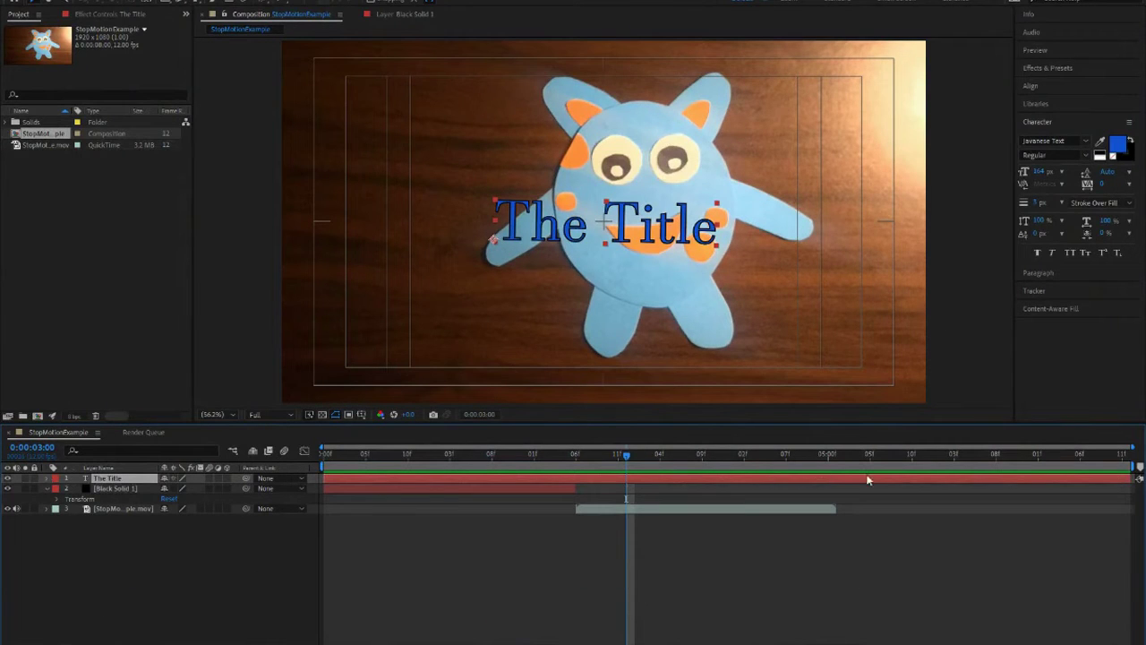
pyautogui.moveTo(651, 457); pyautogui.dragTo(578, 467)
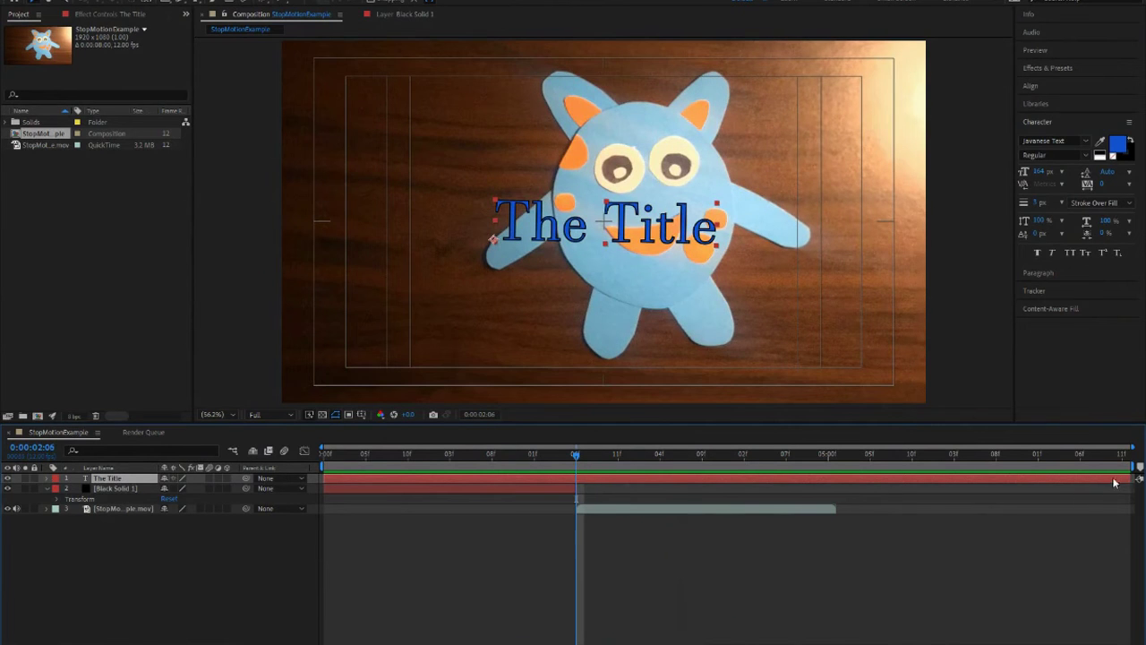
pyautogui.moveTo(1132, 478); pyautogui.dragTo(550, 471)
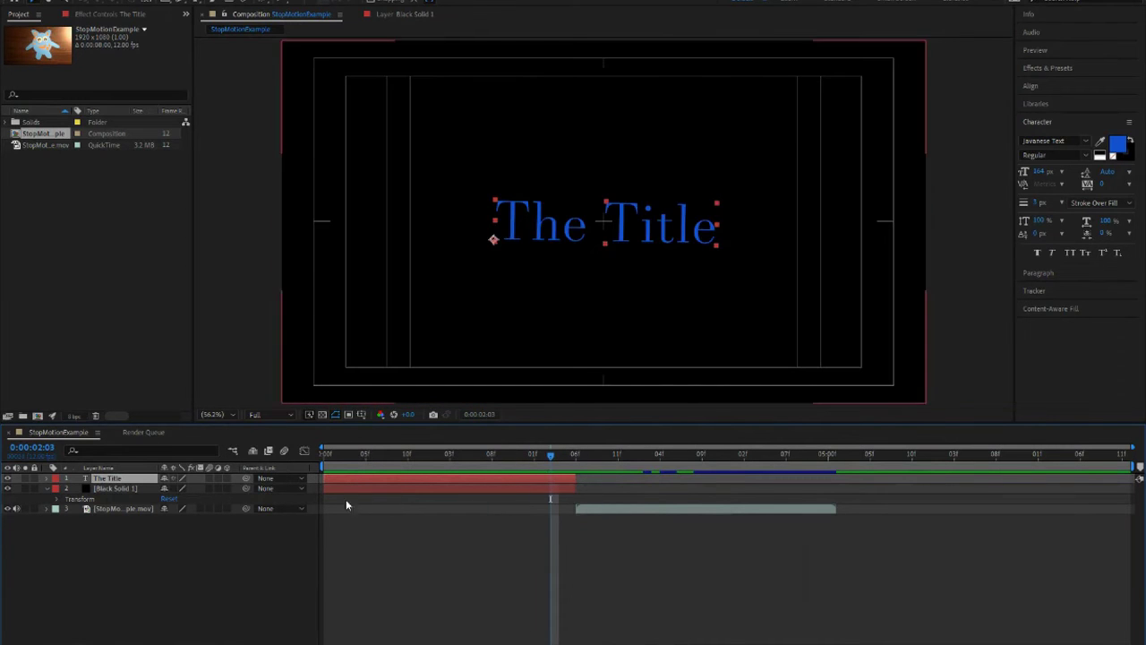
# - Set a 100% Opacity keyframe on StopMotionExample.mov at 0:00:02:06
pyautogui.moveTo(481, 457); pyautogui.dragTo(575, 464)
pyautogui.click(544, 491)
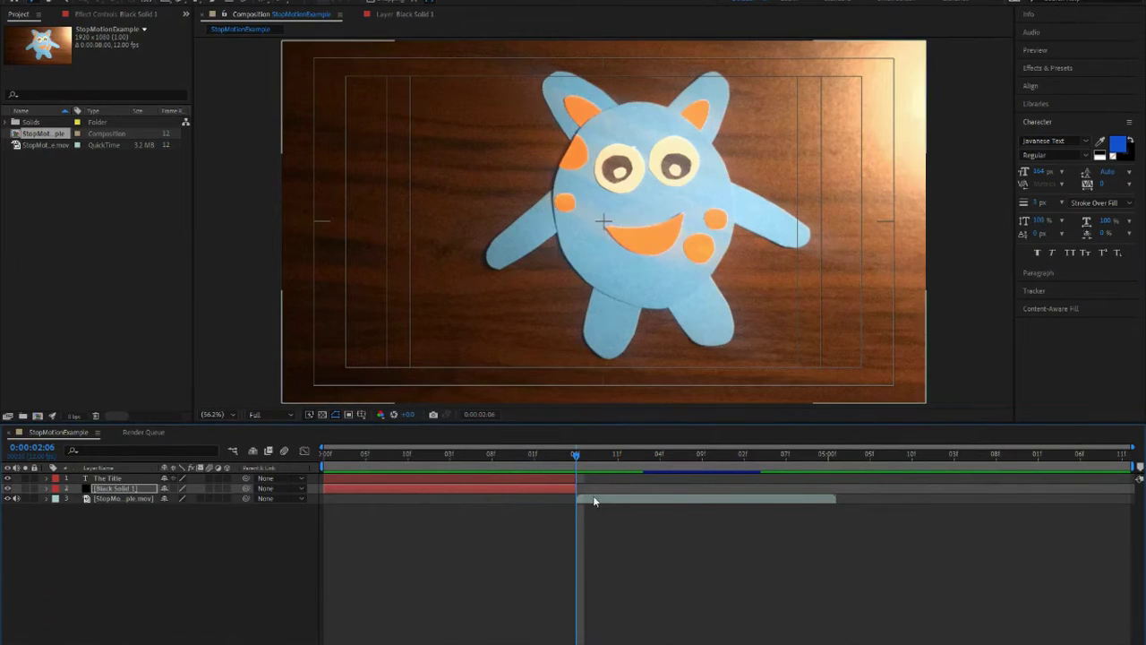
pyautogui.click(593, 498)
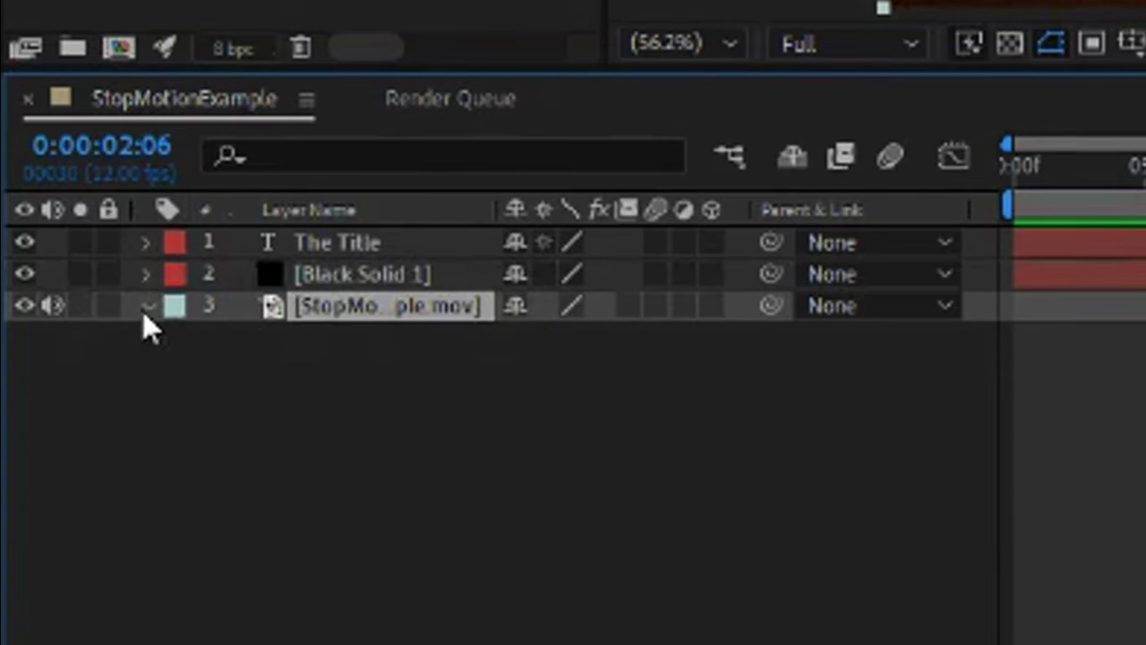
pyautogui.click(46, 501)
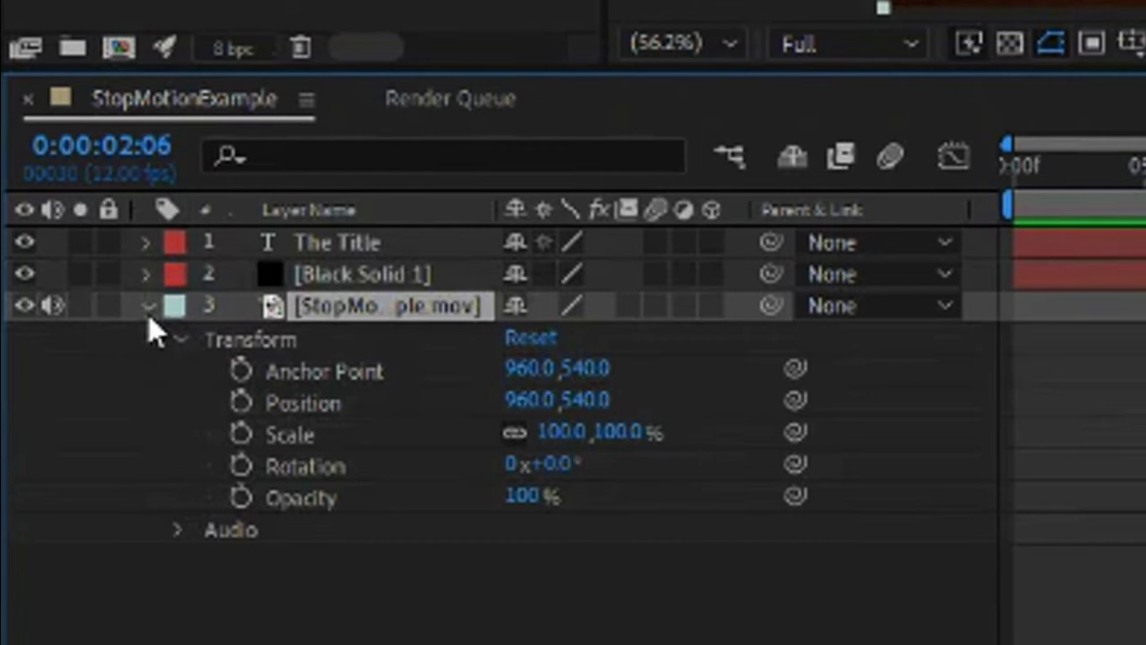
pyautogui.click(237, 340)
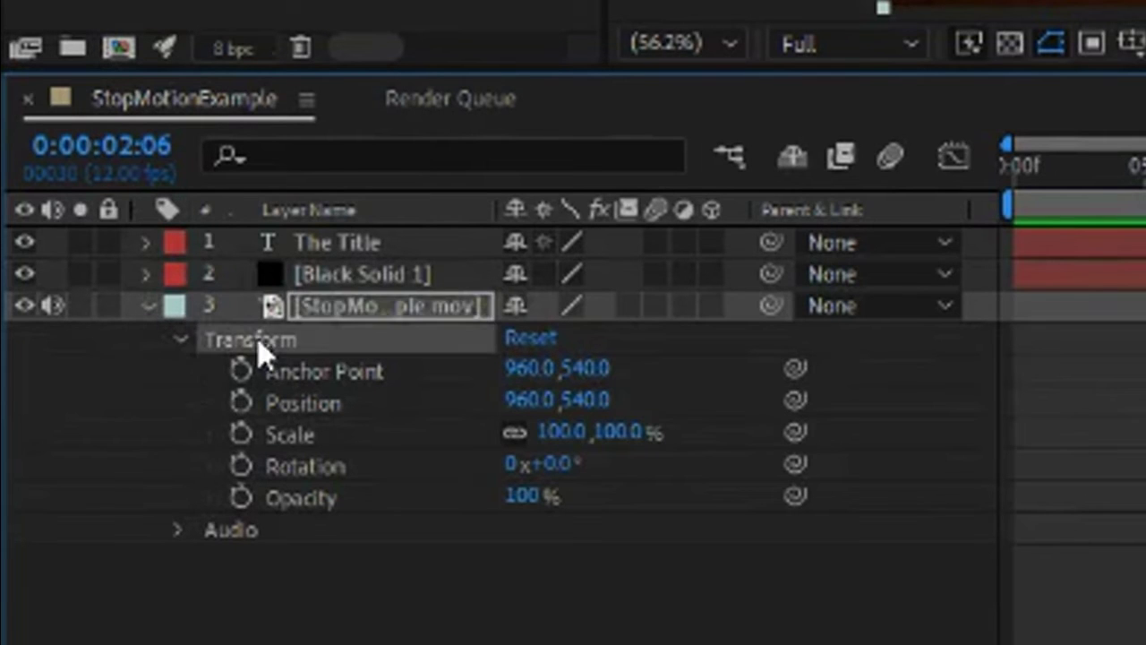
pyautogui.click(304, 502)
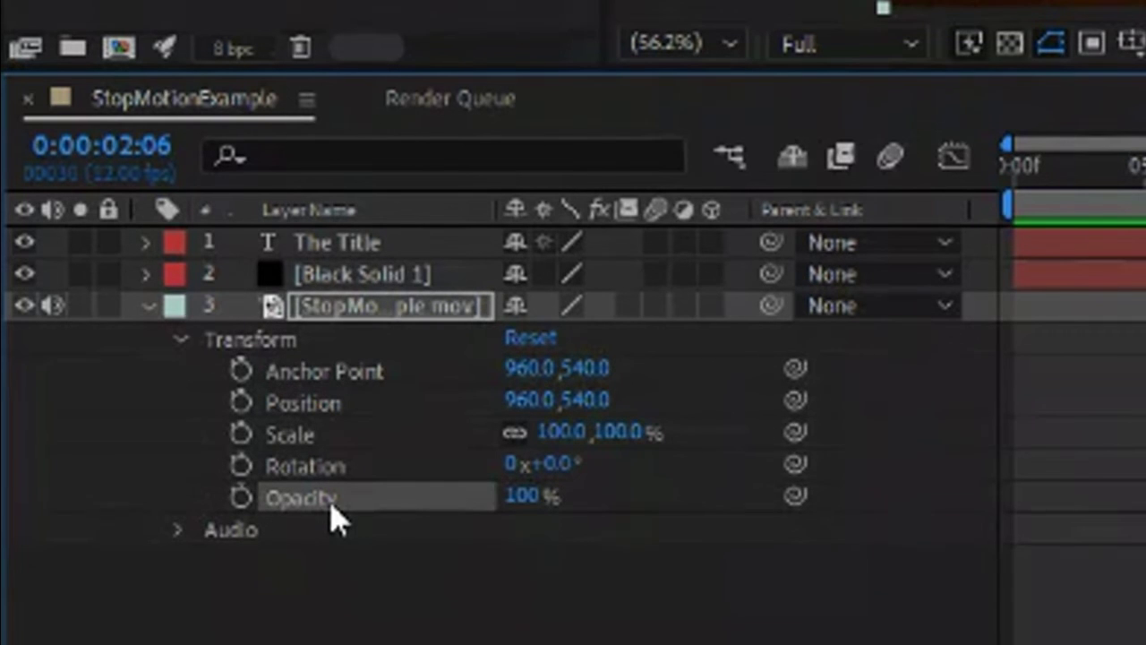
pyautogui.click(240, 498)
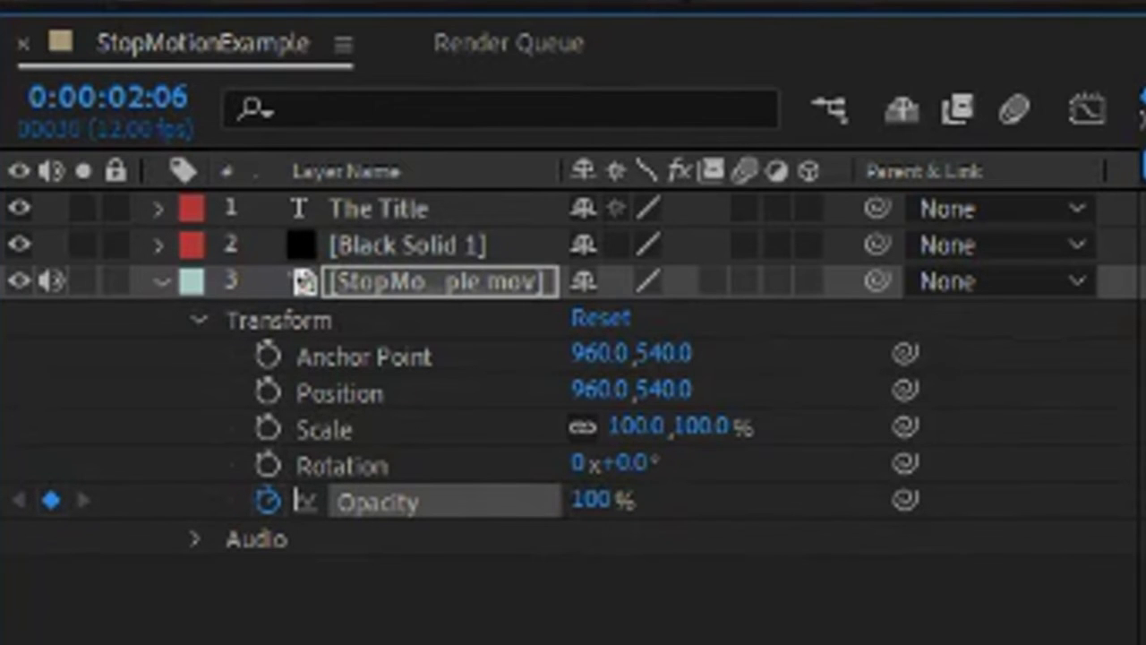
# - Keyframe the footage's Opacity from 0% at 0:00:02:06 to 100% at 0:00:03:02
pyautogui.moveTo(587, 502); pyautogui.dragTo(10, 515)
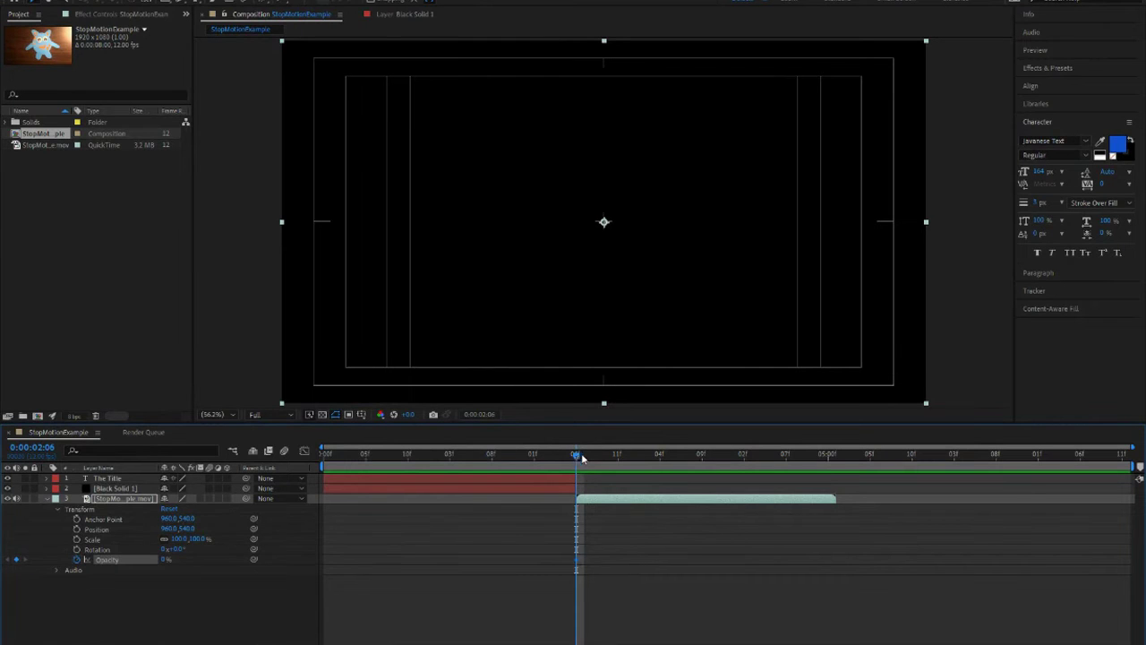
pyautogui.moveTo(582, 458); pyautogui.dragTo(643, 507)
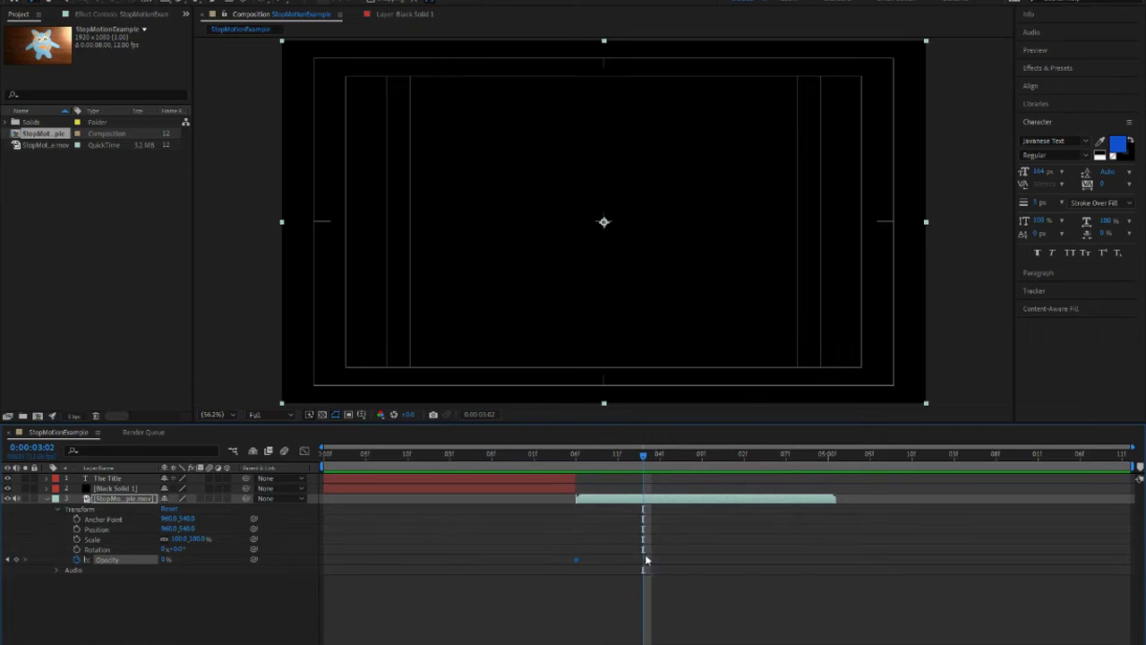
pyautogui.moveTo(165, 560); pyautogui.dragTo(274, 565)
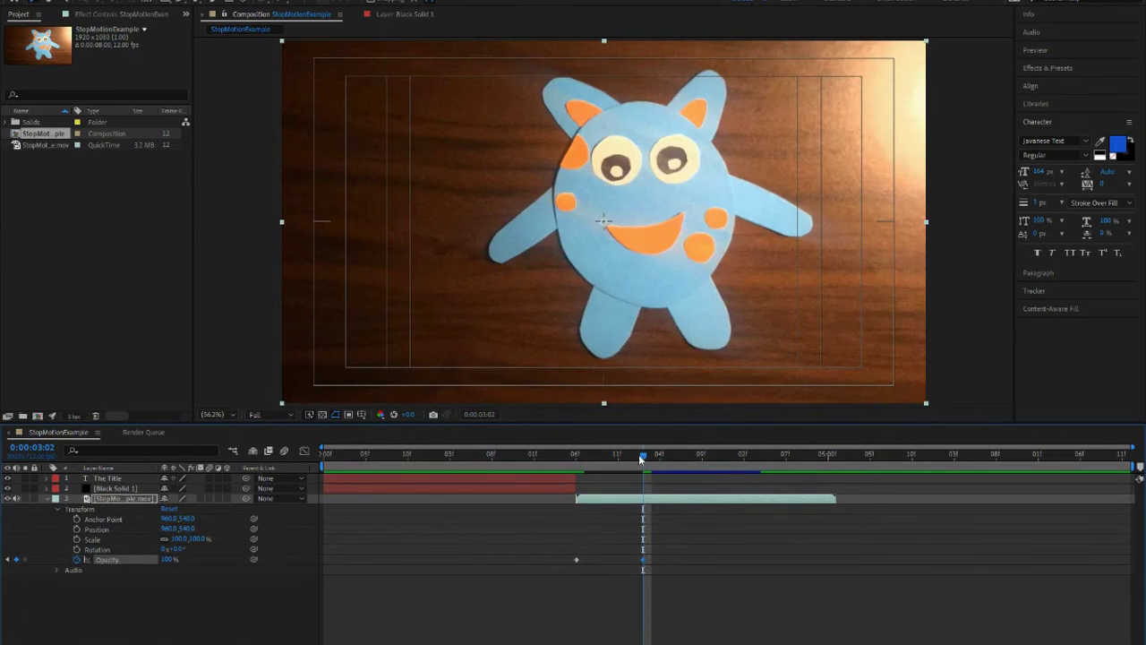
pyautogui.moveTo(639, 454); pyautogui.dragTo(574, 458)
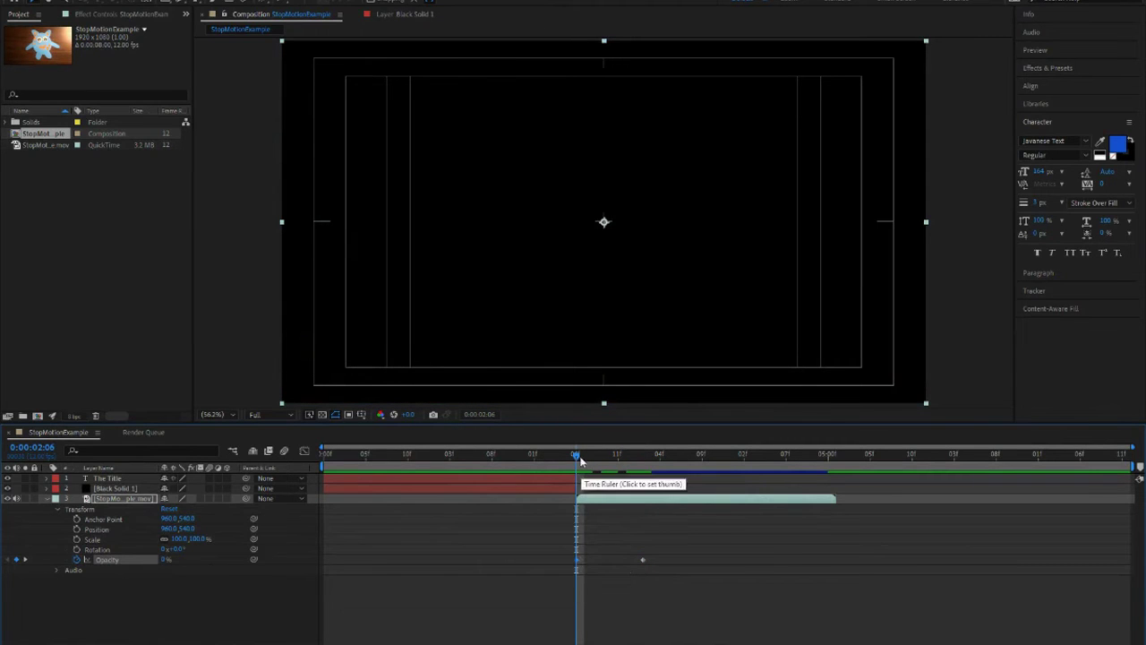
pyautogui.moveTo(580, 455); pyautogui.dragTo(644, 463)
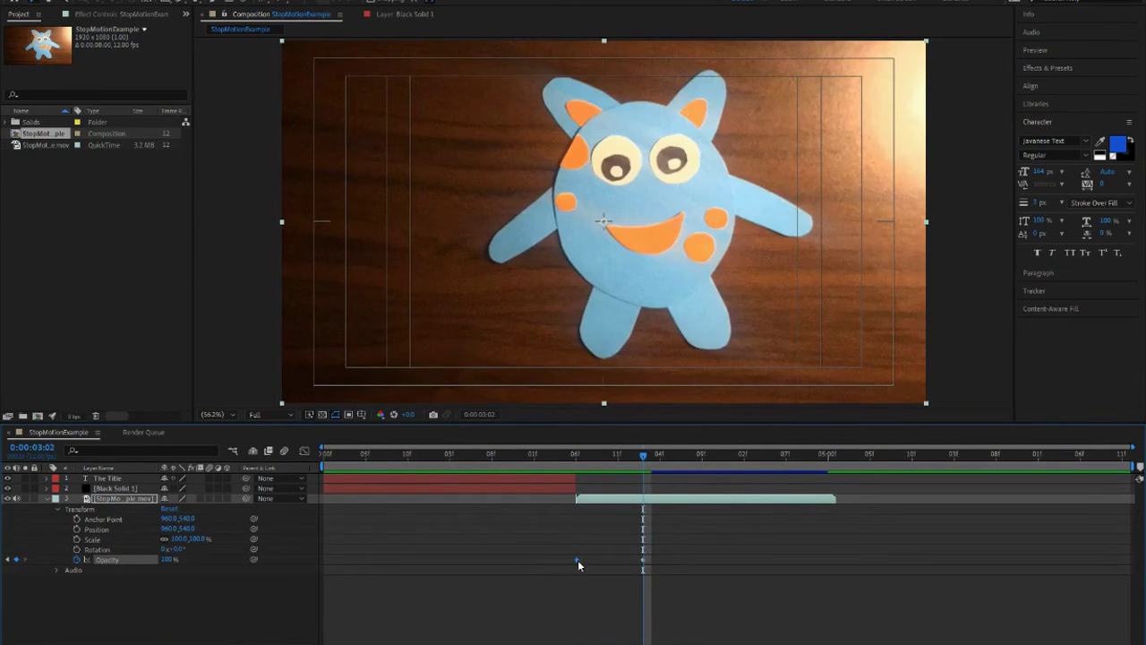
pyautogui.moveTo(658, 455); pyautogui.dragTo(332, 456)
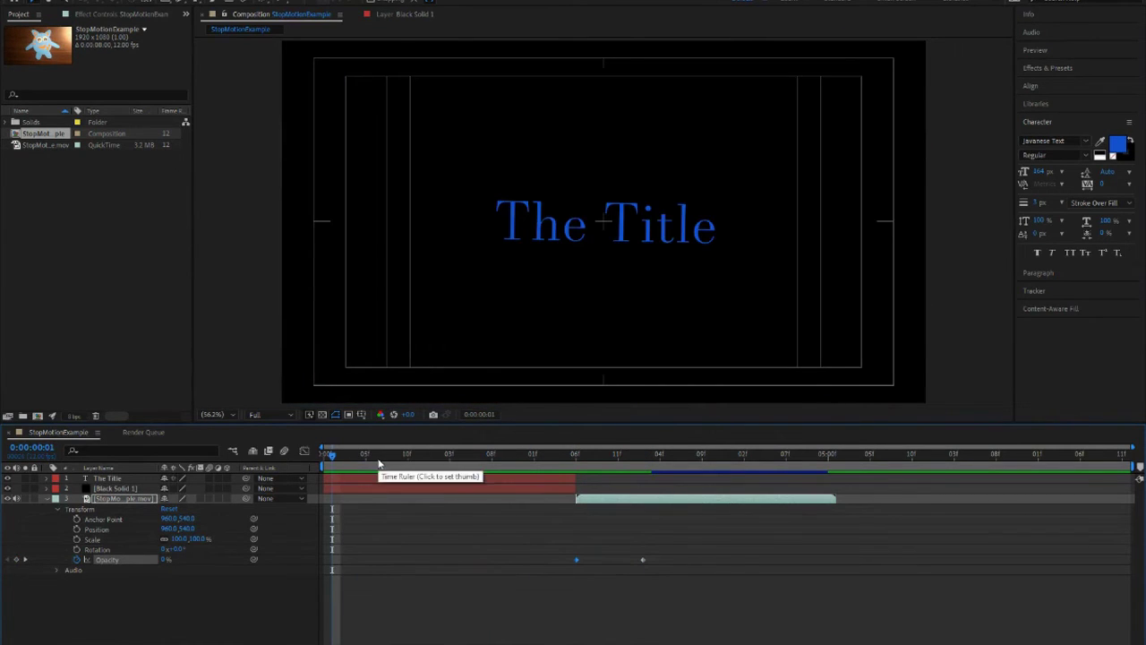
# - Move the footage's full-opacity keyframe to 0:00:03:02 and scrub through the fade-in
pyautogui.press("'")
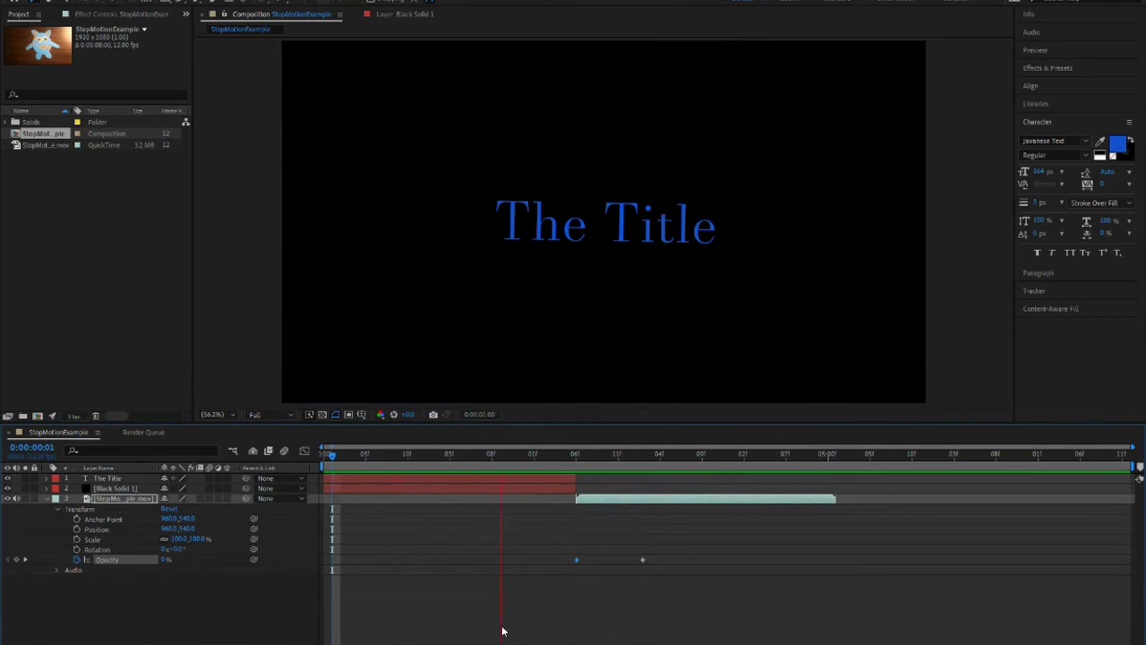
pyautogui.press('space')
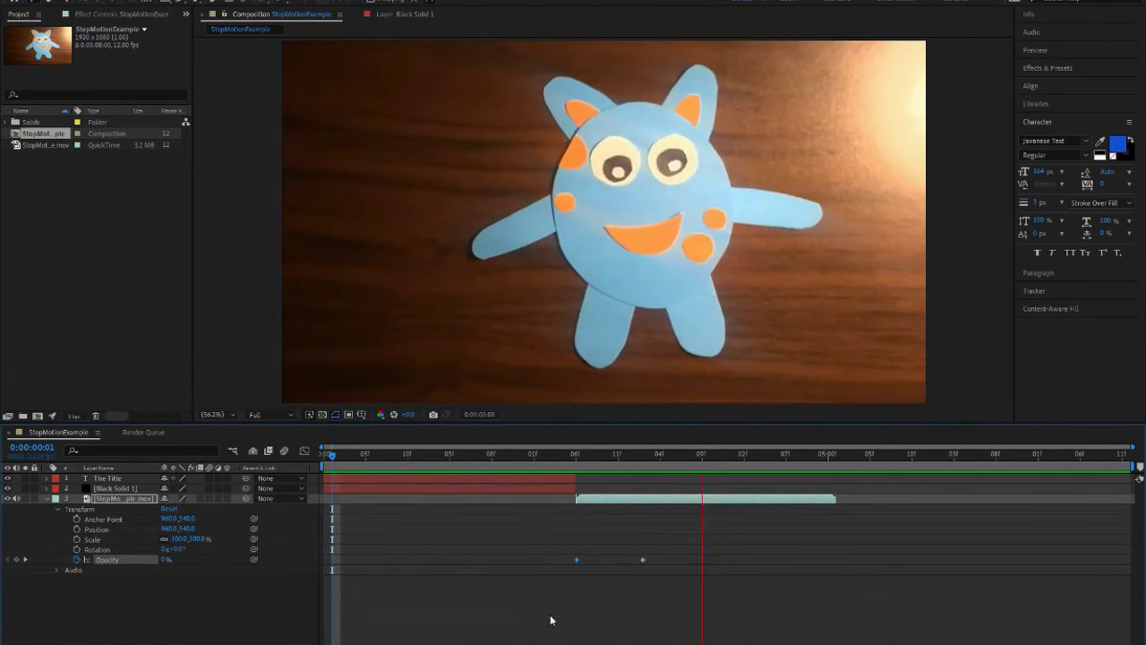
pyautogui.moveTo(581, 459); pyautogui.dragTo(671, 465)
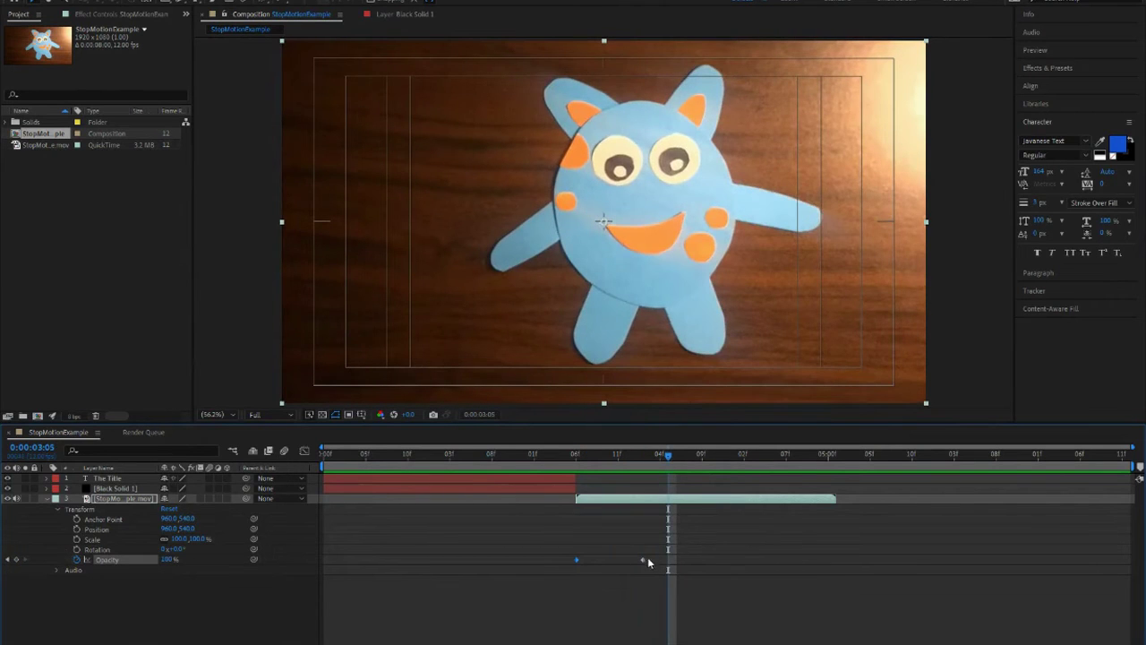
pyautogui.moveTo(642, 559); pyautogui.dragTo(669, 560)
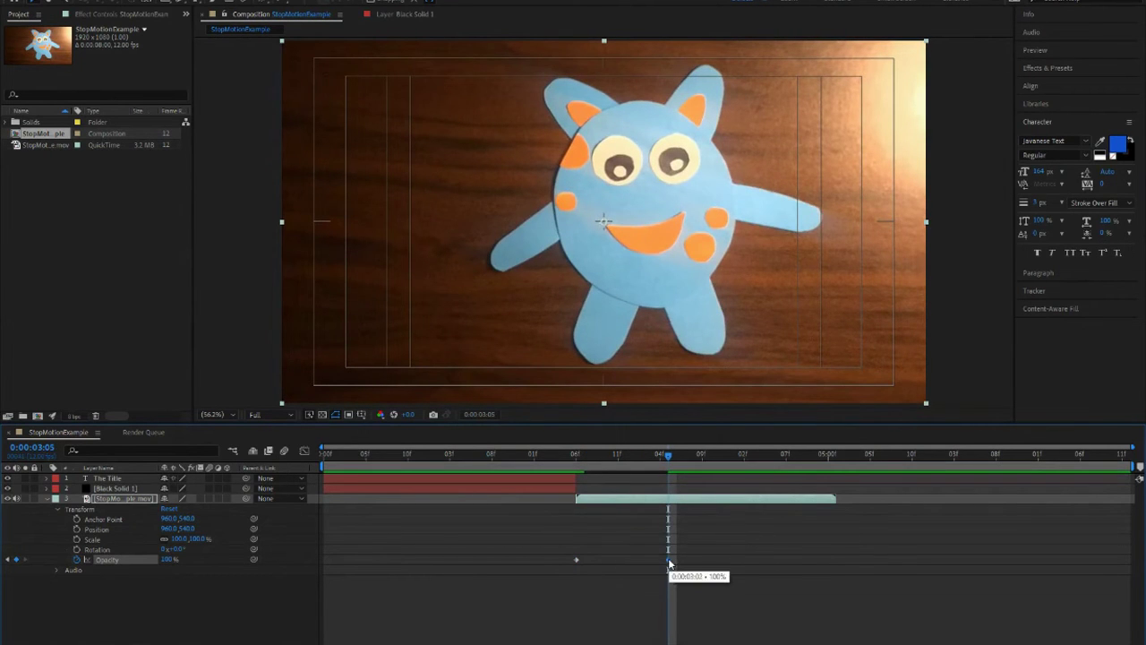
pyautogui.click(587, 465)
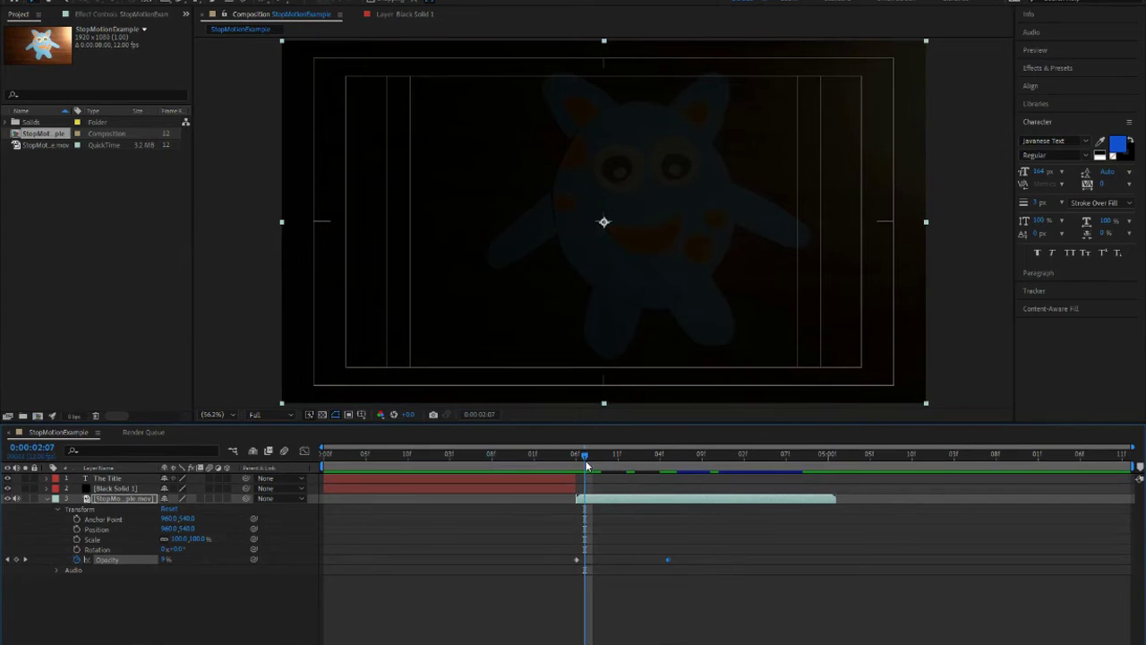
pyautogui.moveTo(587, 466); pyautogui.dragTo(672, 479)
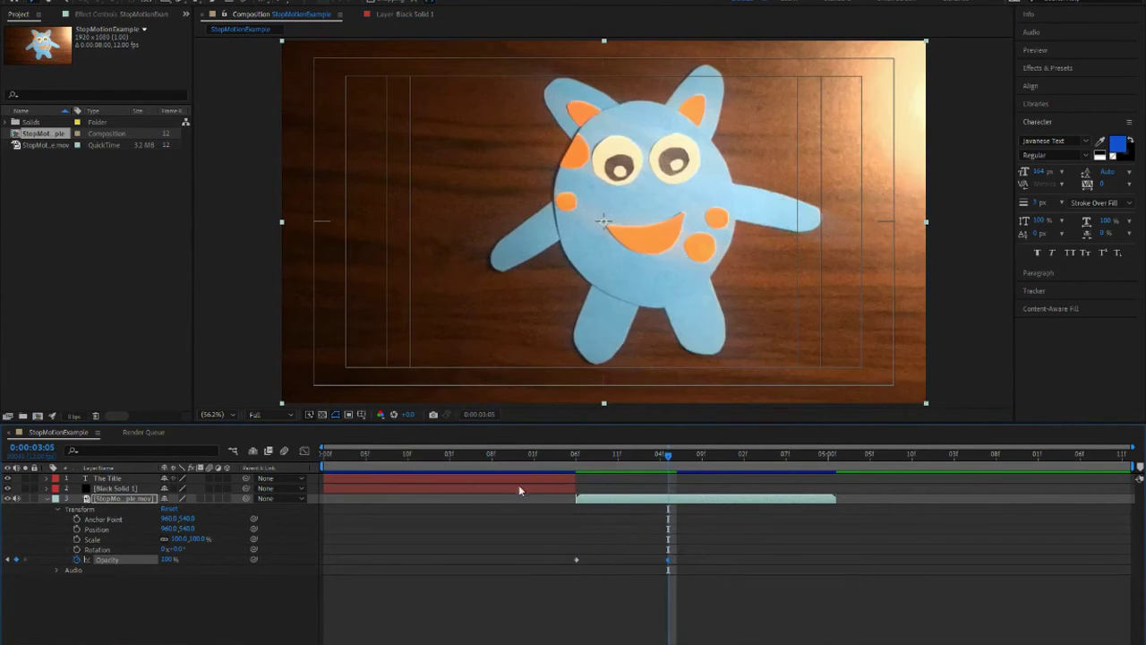
pyautogui.moveTo(559, 454); pyautogui.dragTo(520, 462)
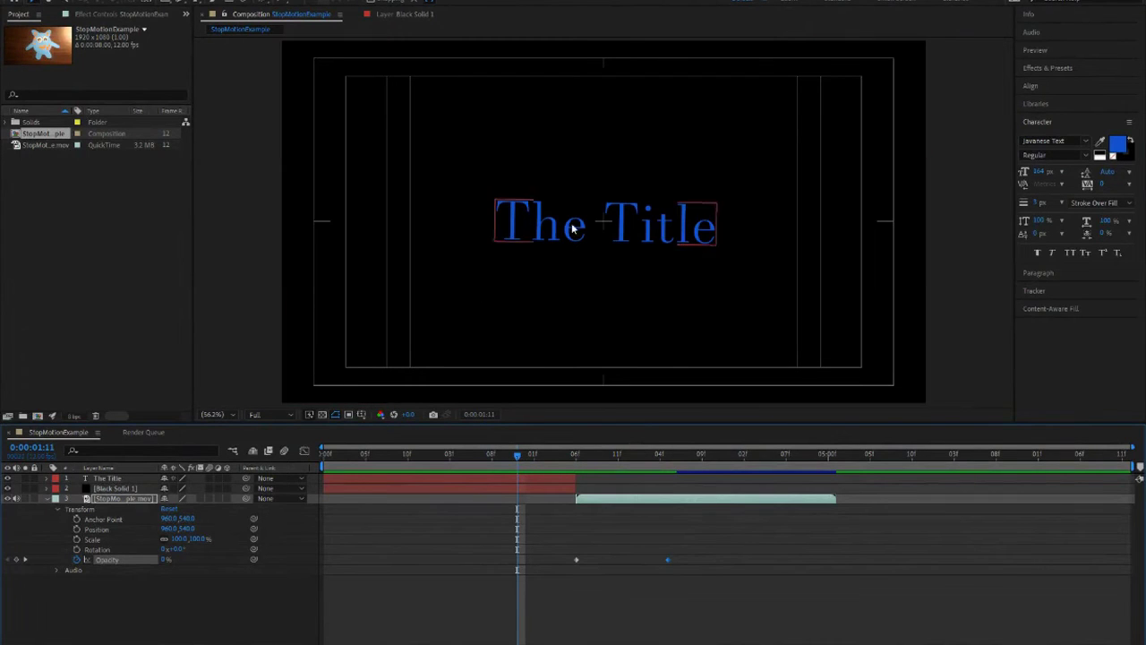
# - Add a 100% Opacity keyframe to The Title at 0:00:01:11
pyautogui.moveTo(519, 458)
pyautogui.mouseDown()
pyautogui.moveTo(601, 467)
pyautogui.moveTo(525, 471)
pyautogui.moveTo(602, 479)
pyautogui.moveTo(520, 480)
pyautogui.mouseUp()
pyautogui.click(107, 478)
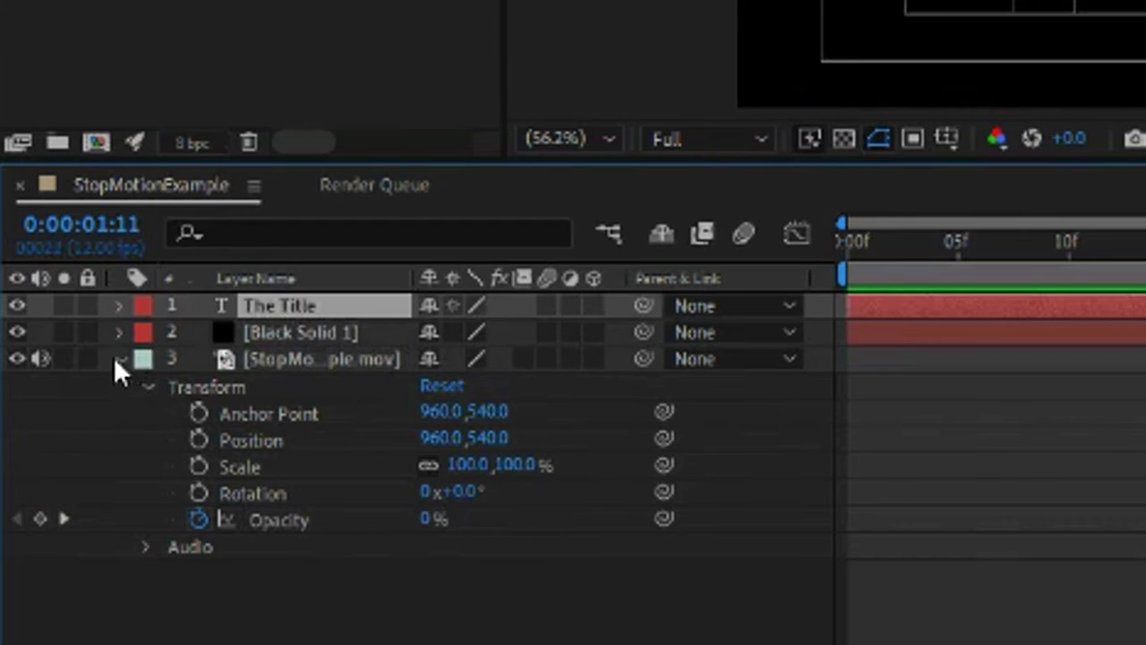
pyautogui.click(47, 498)
pyautogui.click(117, 309)
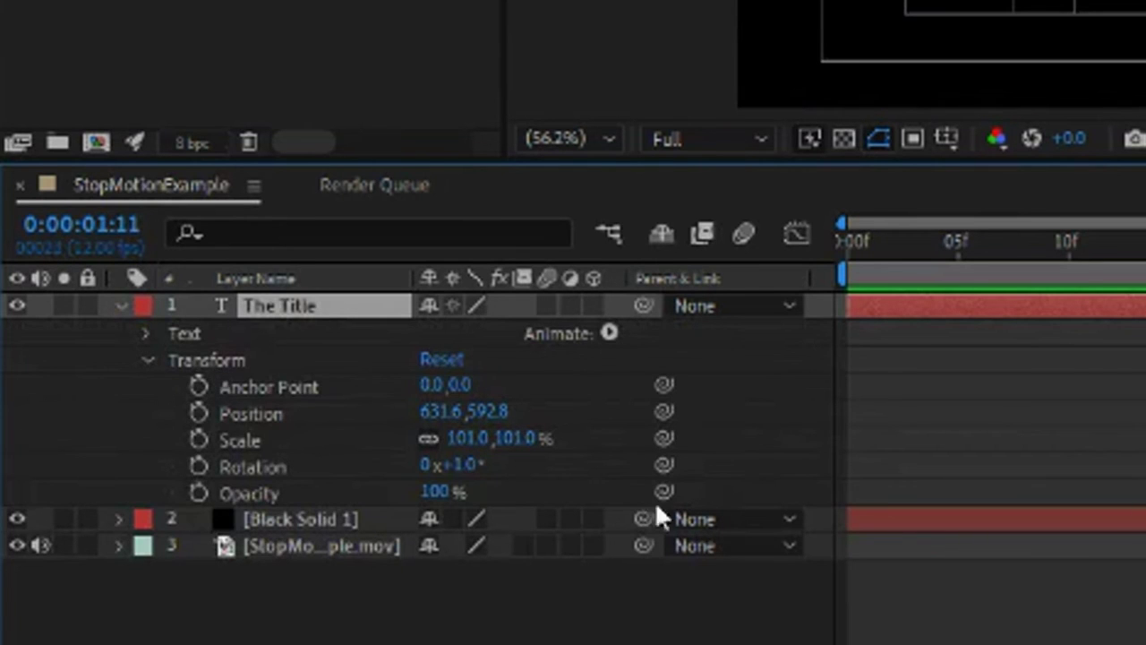
pyautogui.click(195, 492)
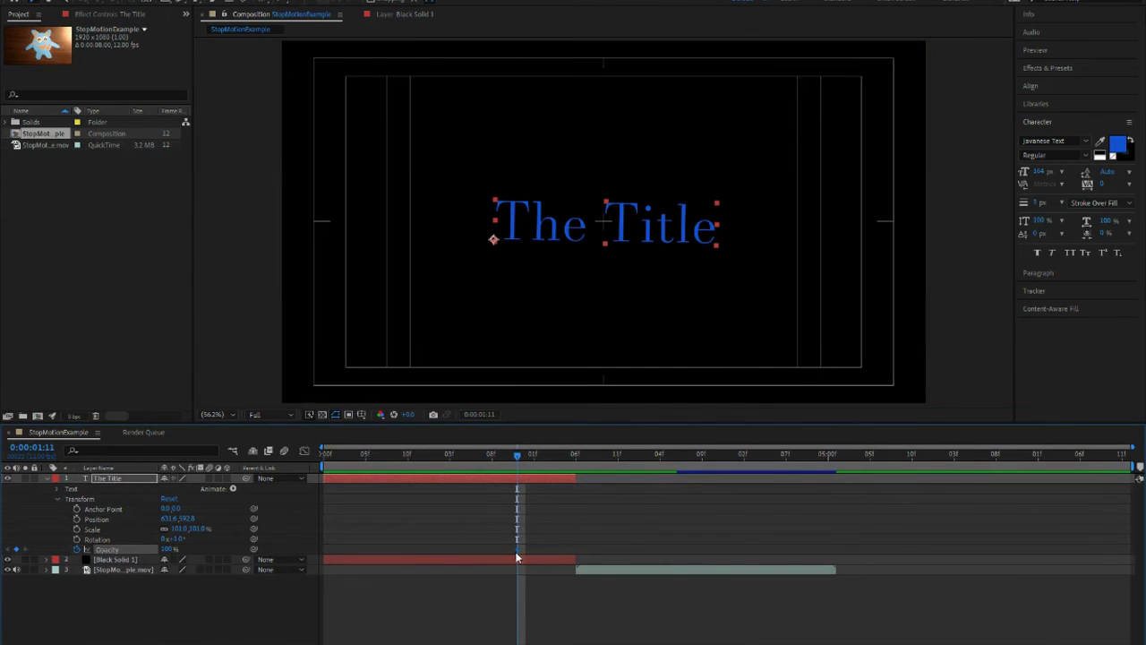
# - Set The Title's Opacity to 0% at 0:00:02:06 and preview the fade-out
pyautogui.moveTo(520, 456); pyautogui.dragTo(577, 463)
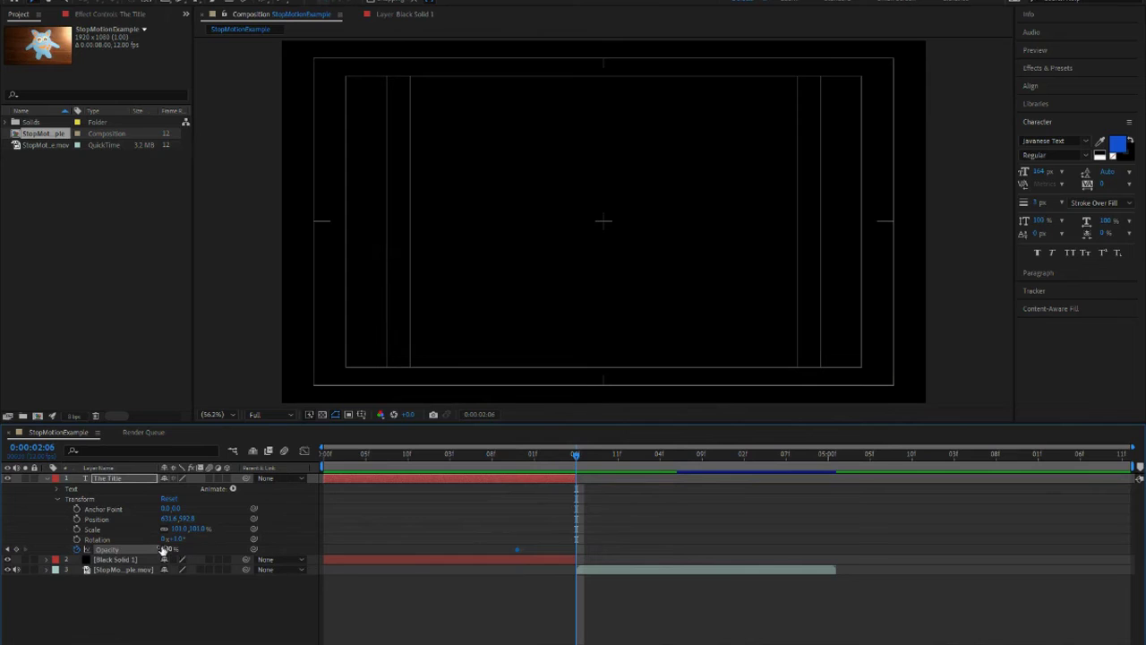
pyautogui.moveTo(172, 549); pyautogui.dragTo(163, 549)
pyautogui.moveTo(573, 455); pyautogui.dragTo(349, 484)
pyautogui.click(516, 549)
pyautogui.press('space')
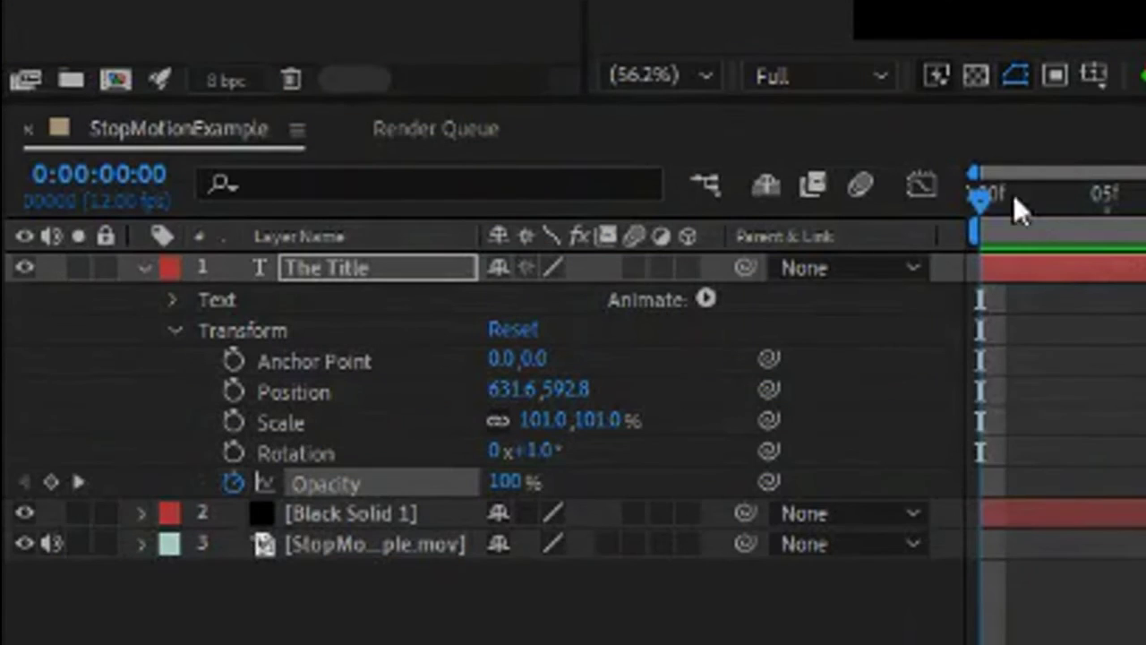
# - Add a Rotation keyframe to The Title at frame 0
pyautogui.click(994, 194)
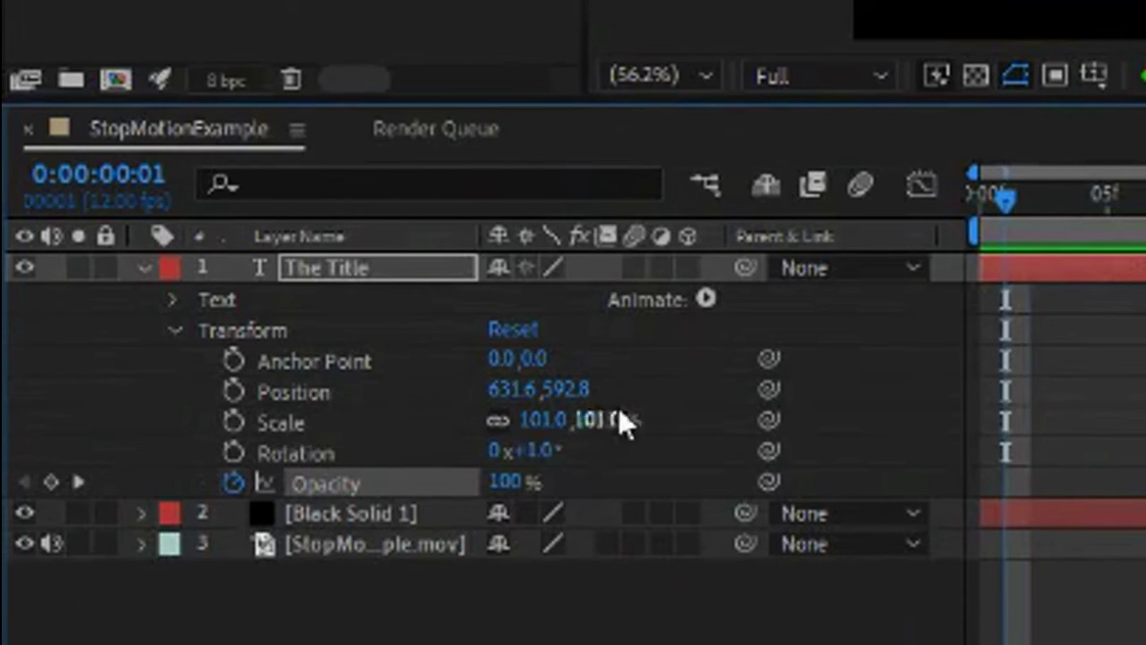
pyautogui.press('Home')
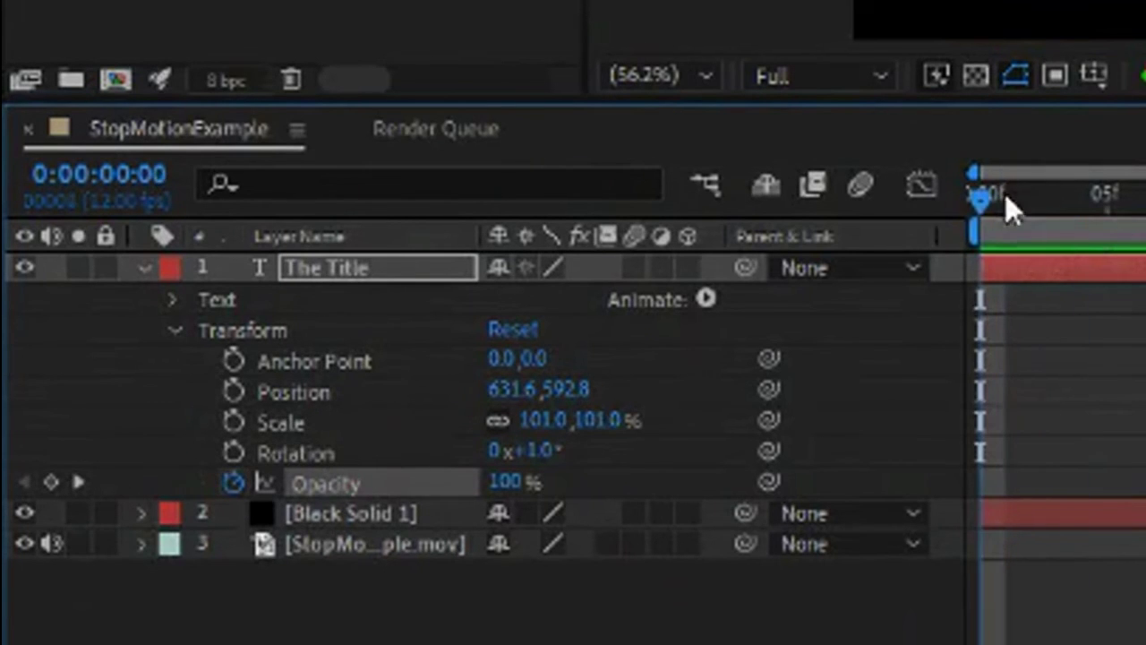
pyautogui.moveTo(1010, 197); pyautogui.dragTo(644, 260)
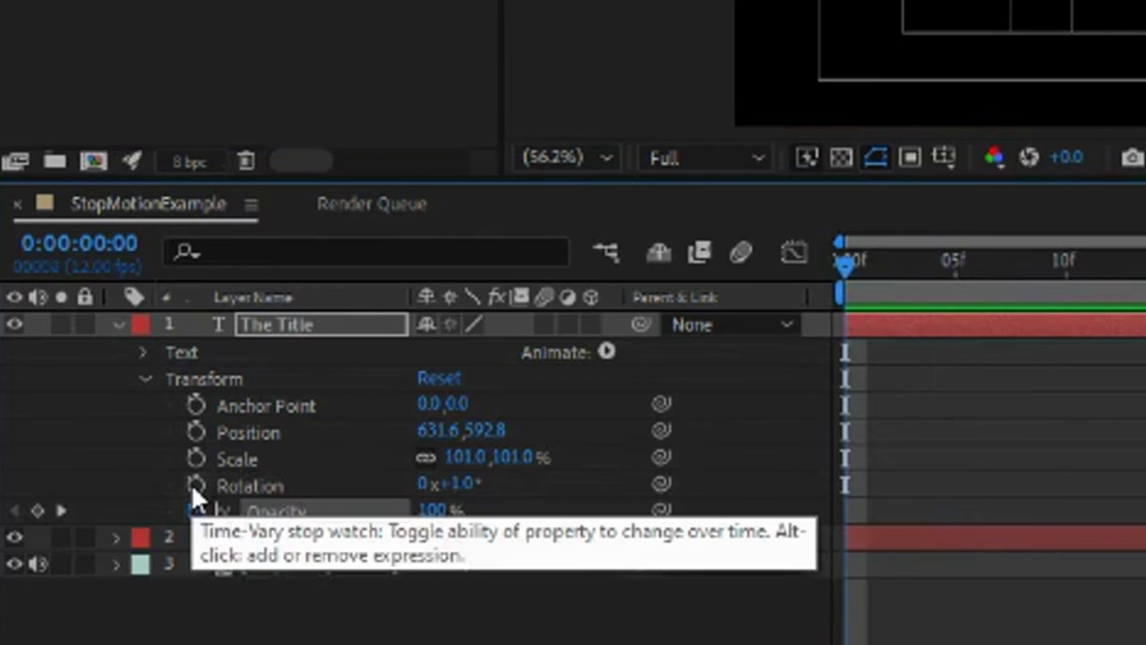
pyautogui.click(77, 539)
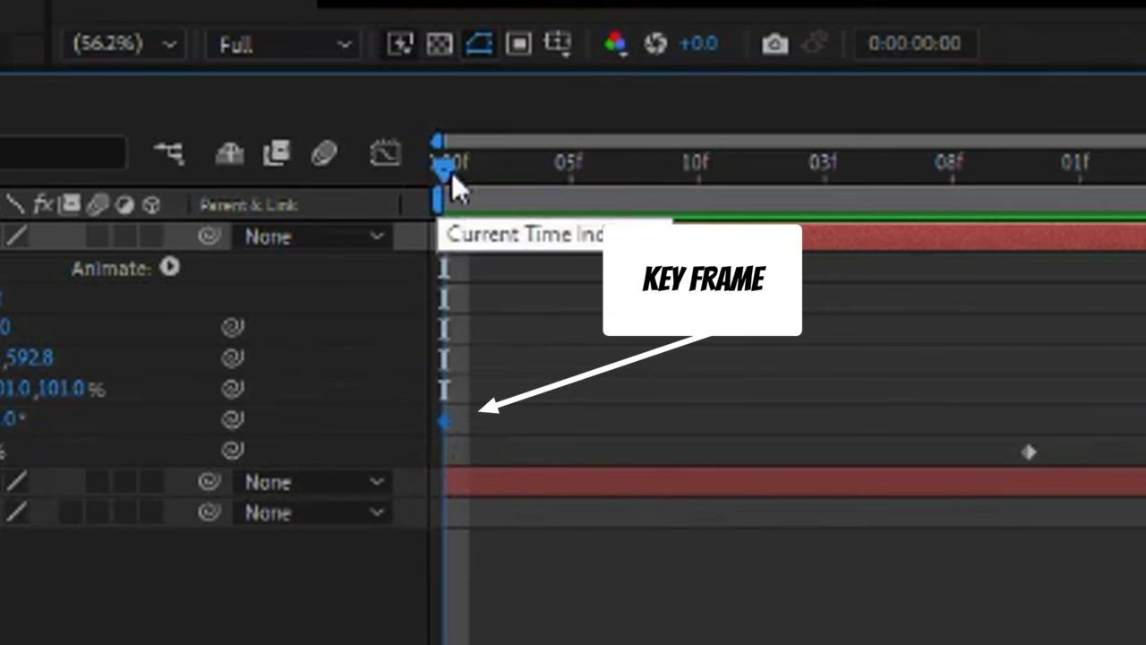
# - Set The Title's Rotation to 1x+0.0° at frame 8 and preview the spin
pyautogui.moveTo(451, 172); pyautogui.dragTo(660, 186)
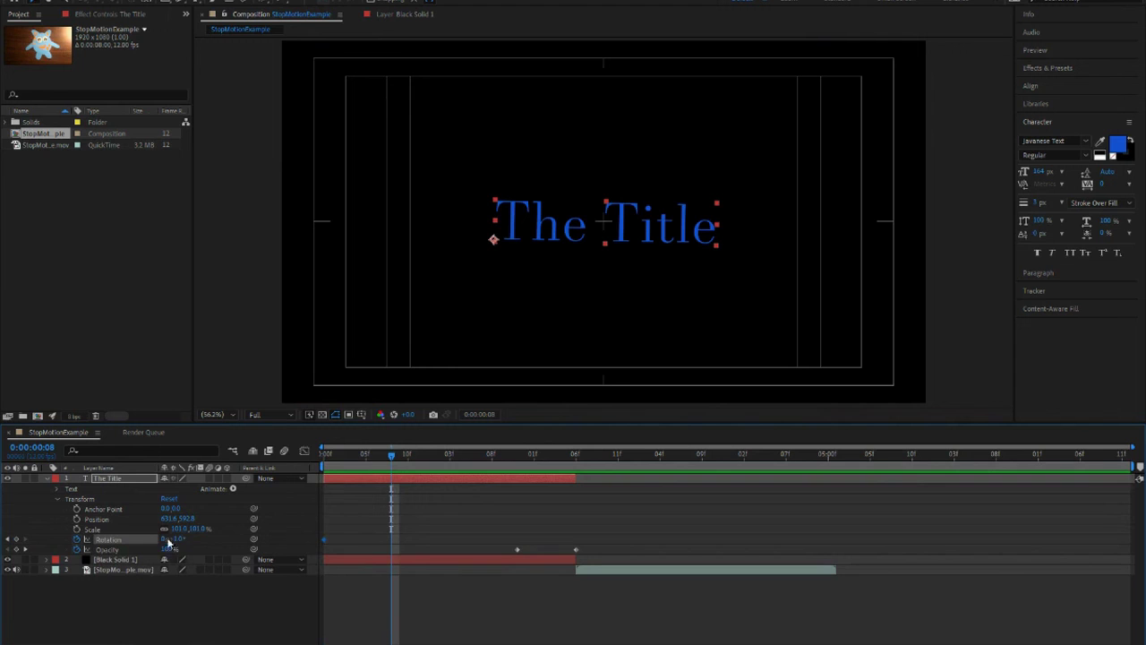
pyautogui.moveTo(168, 544); pyautogui.dragTo(445, 565)
pyautogui.click(180, 539)
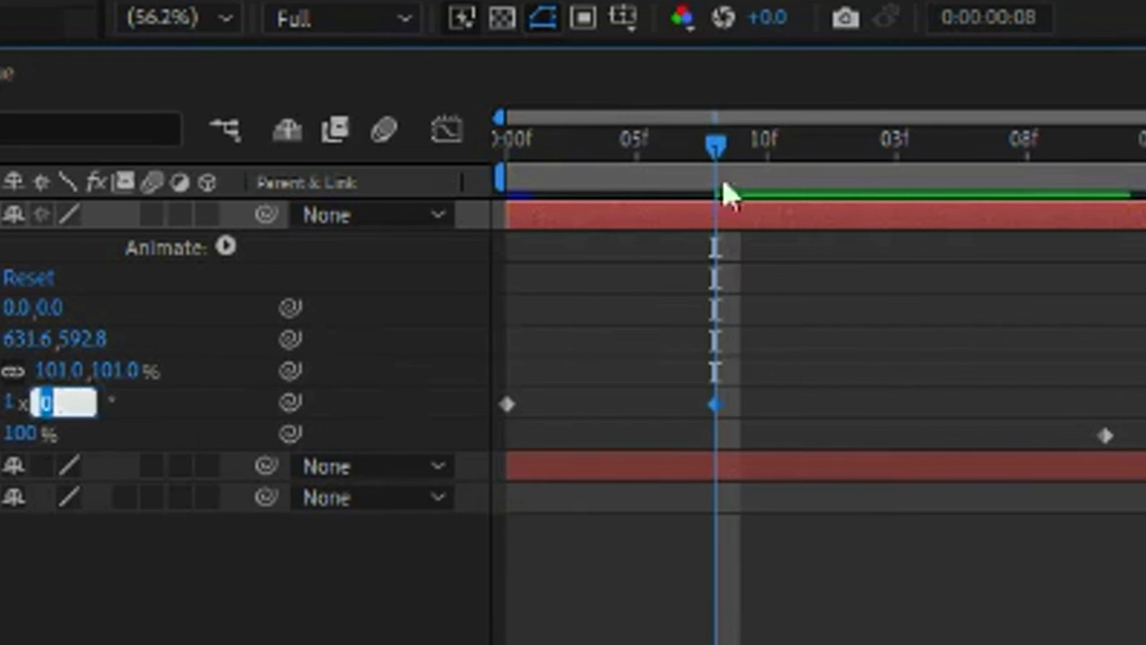
pyautogui.moveTo(714, 157); pyautogui.dragTo(301, 161)
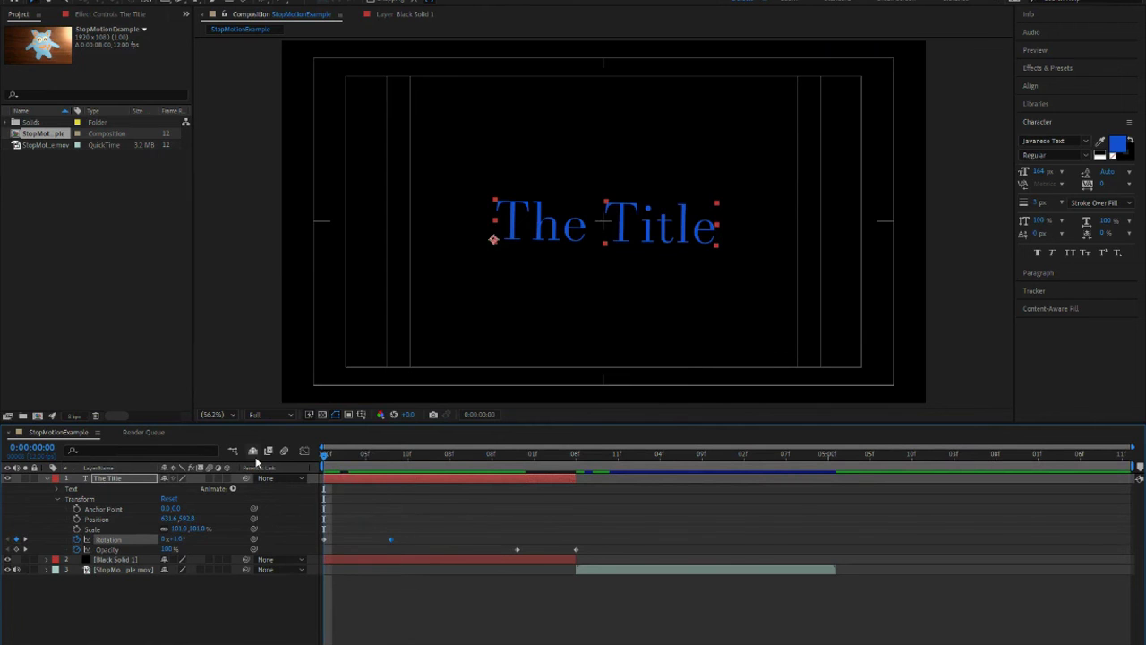
pyautogui.press('space')
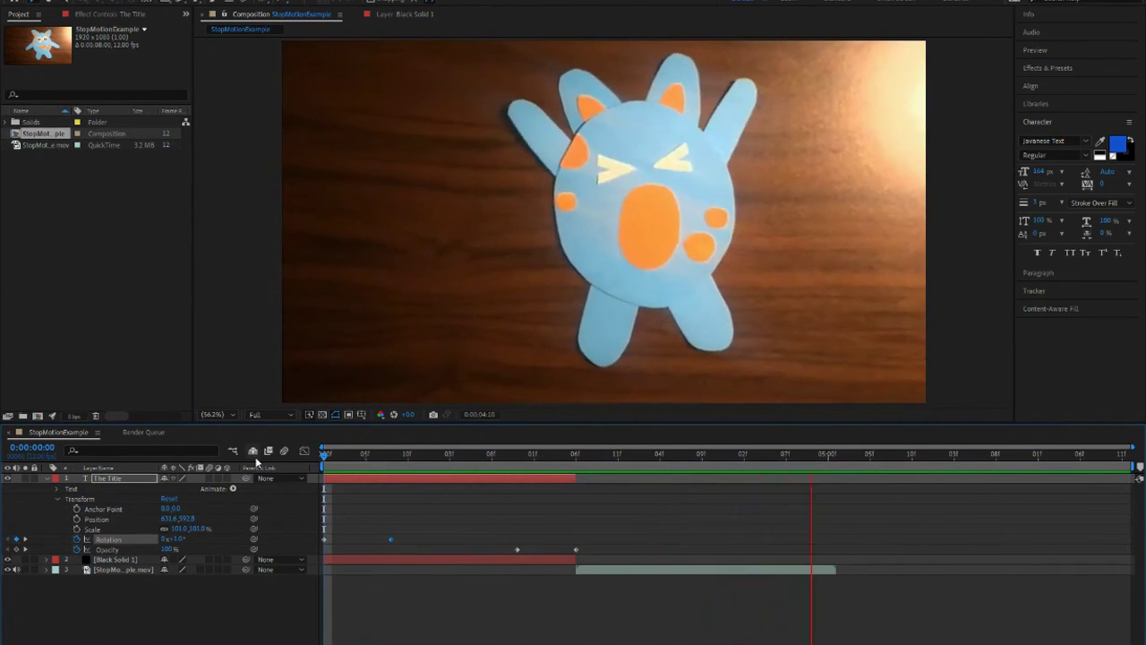
pyautogui.press('space')
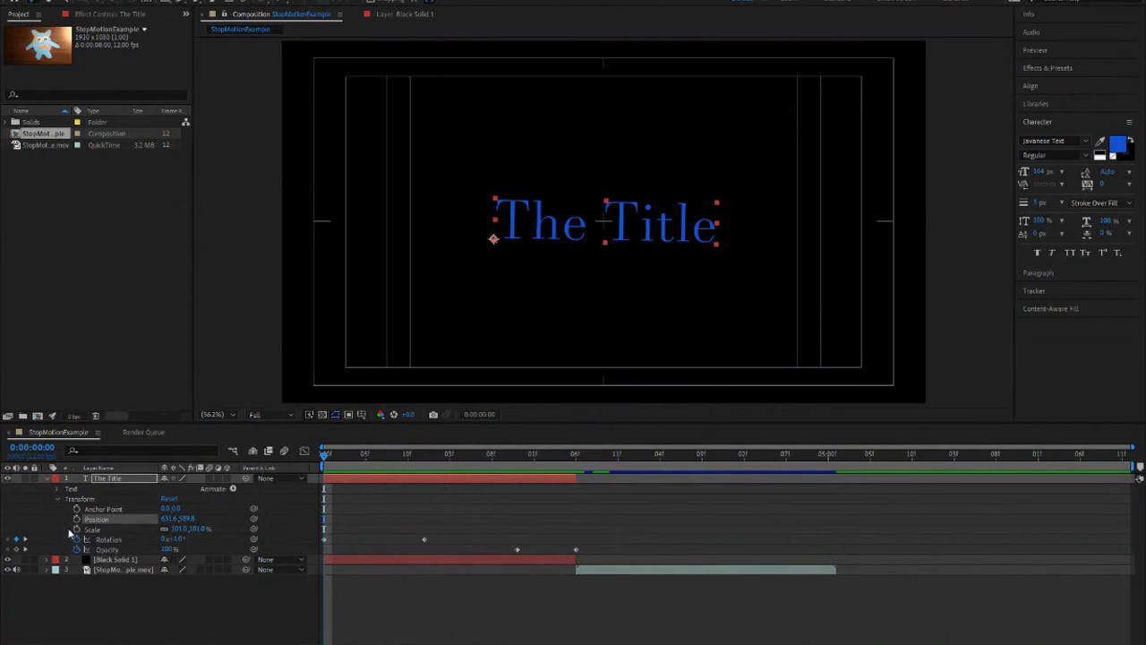
# - Scrub The Title's Position Y to 596.8 and its Scale to 106%
pyautogui.moveTo(184, 519); pyautogui.dragTo(355, 530)
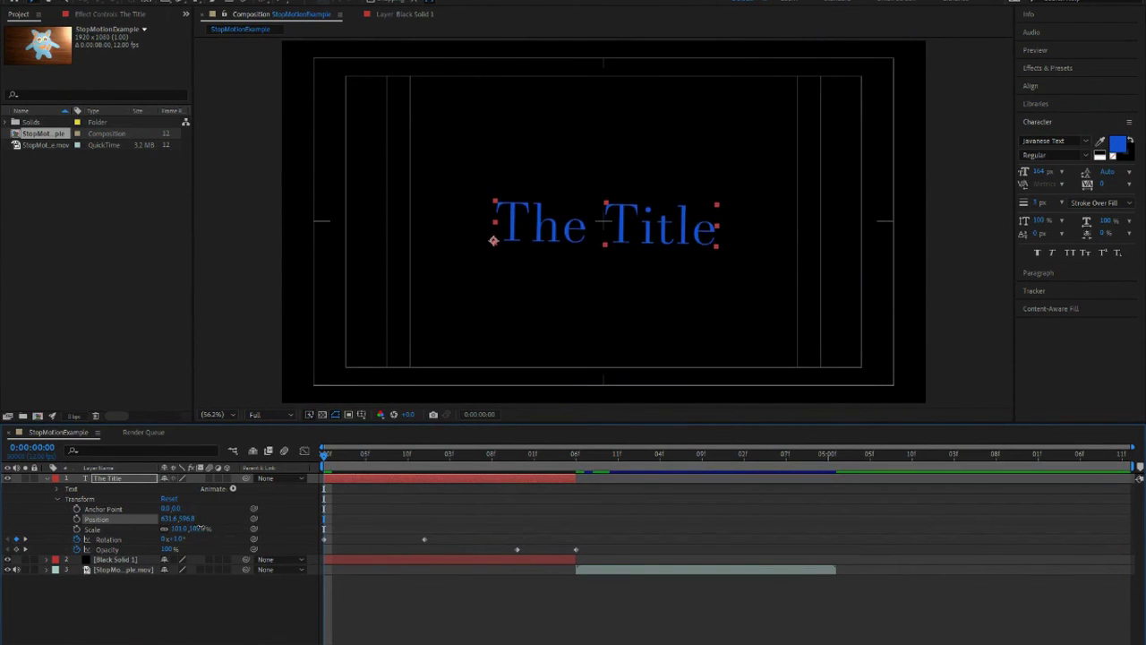
pyautogui.moveTo(197, 528)
pyautogui.mouseDown()
pyautogui.moveTo(152, 532)
pyautogui.moveTo(219, 530)
pyautogui.moveTo(204, 531)
pyautogui.moveTo(211, 537)
pyautogui.mouseUp()
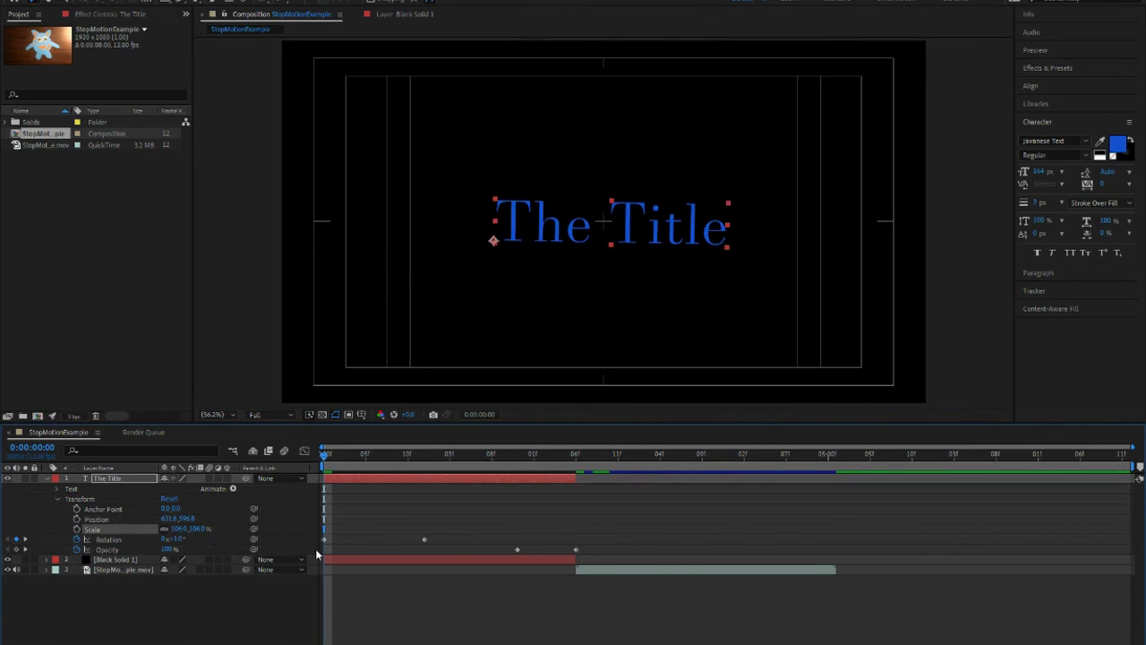